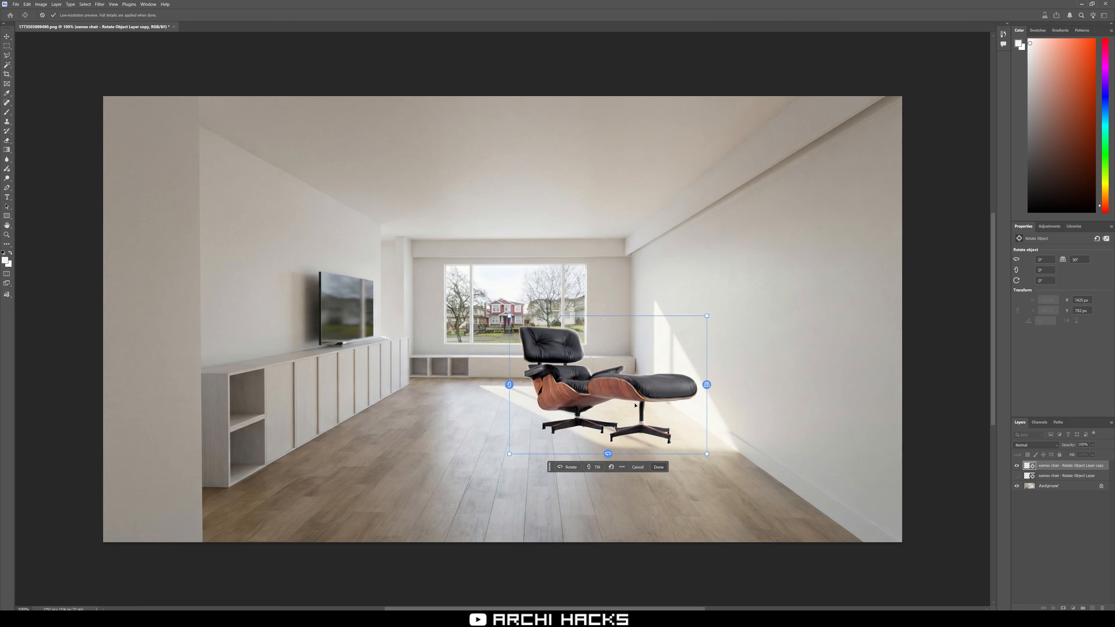
left_click_drag(511, 386, 593, 450)
left_click(751, 548)
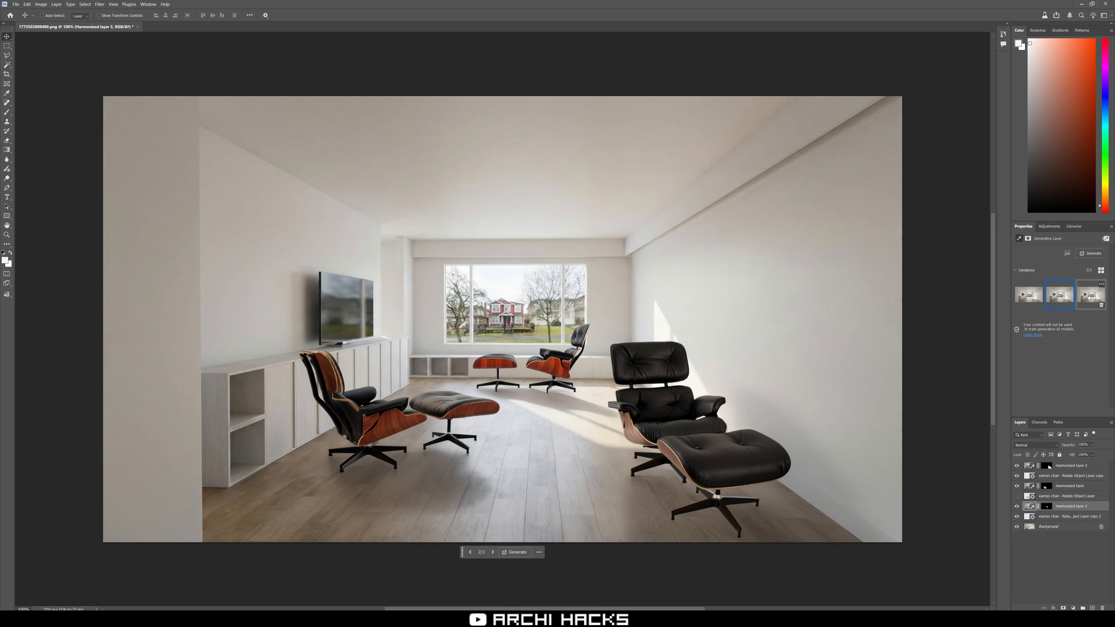
left_click(1050, 226)
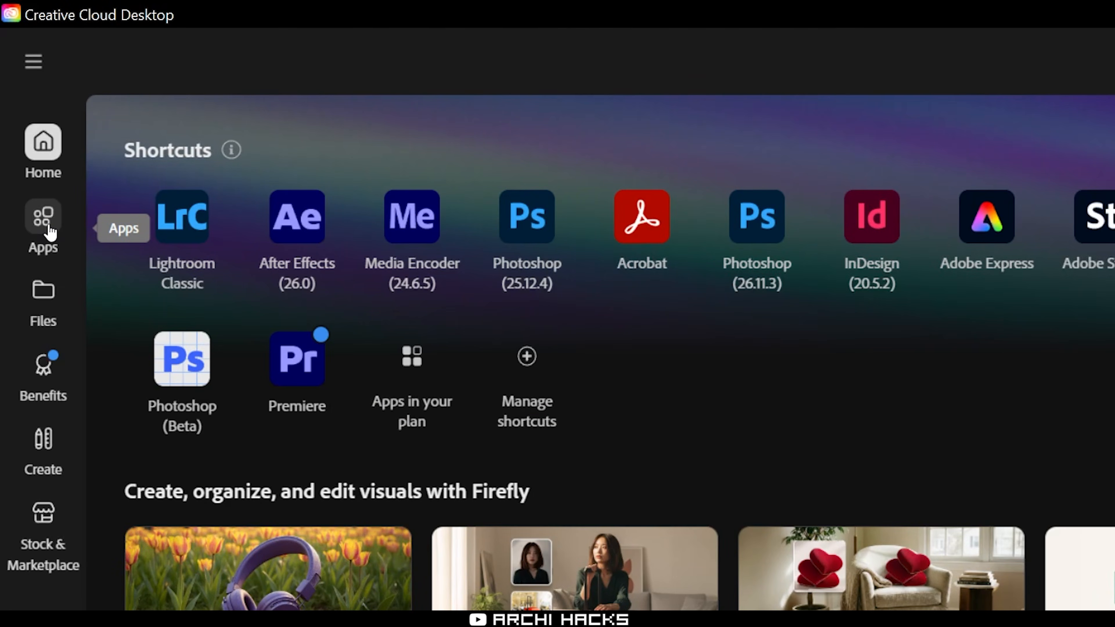
Open Photoshop (Beta) from the Beta apps in Creative Cloud Desktop.
left_click(44, 220)
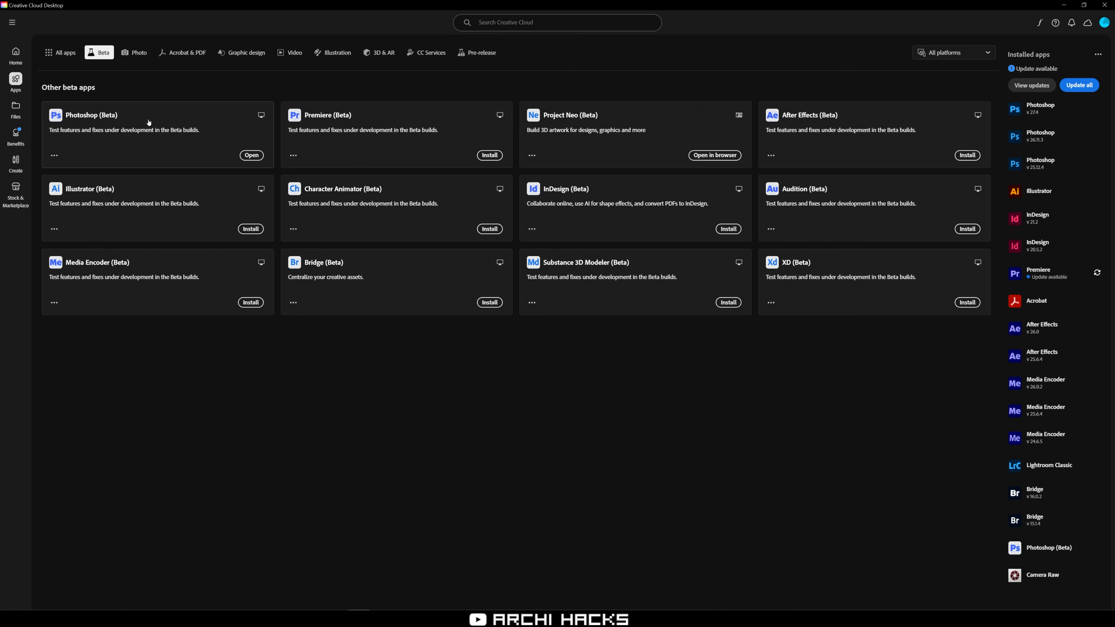
left_click(149, 122)
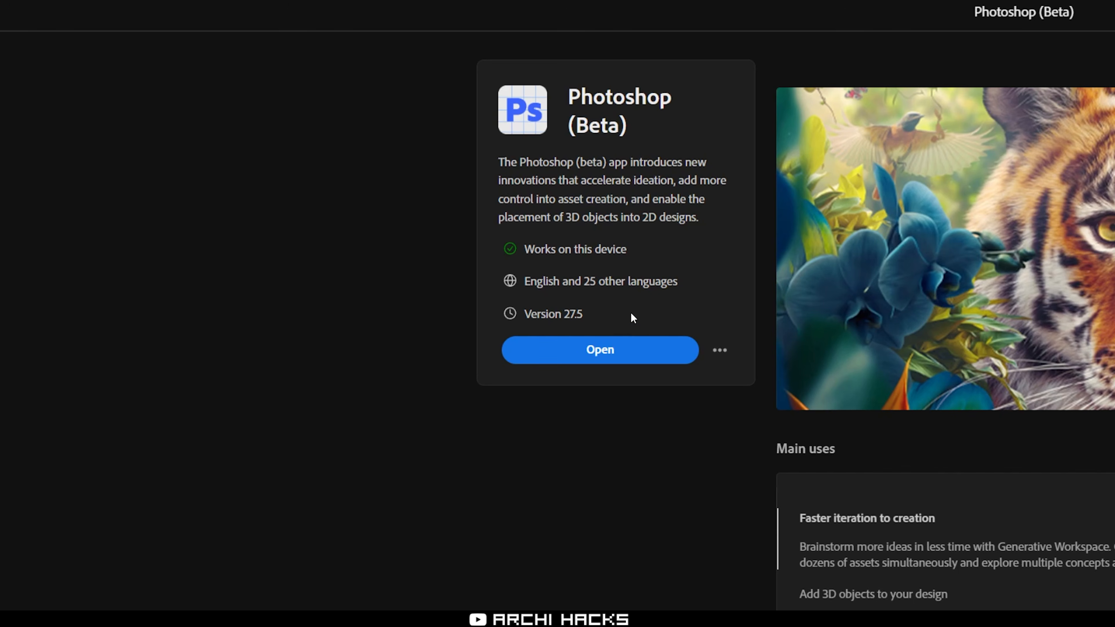
left_click(632, 350)
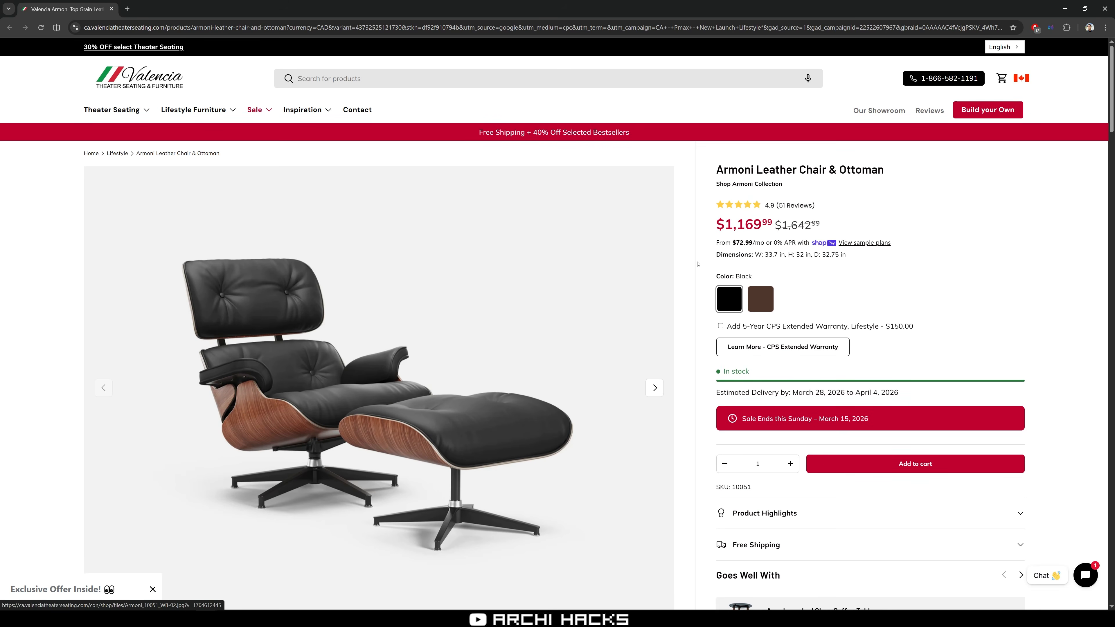
Browse the Armoni Leather Chair & Ottoman product photos on the furniture store website.
scroll(978, 259, "down", 1)
scroll(978, 258, "down", 1)
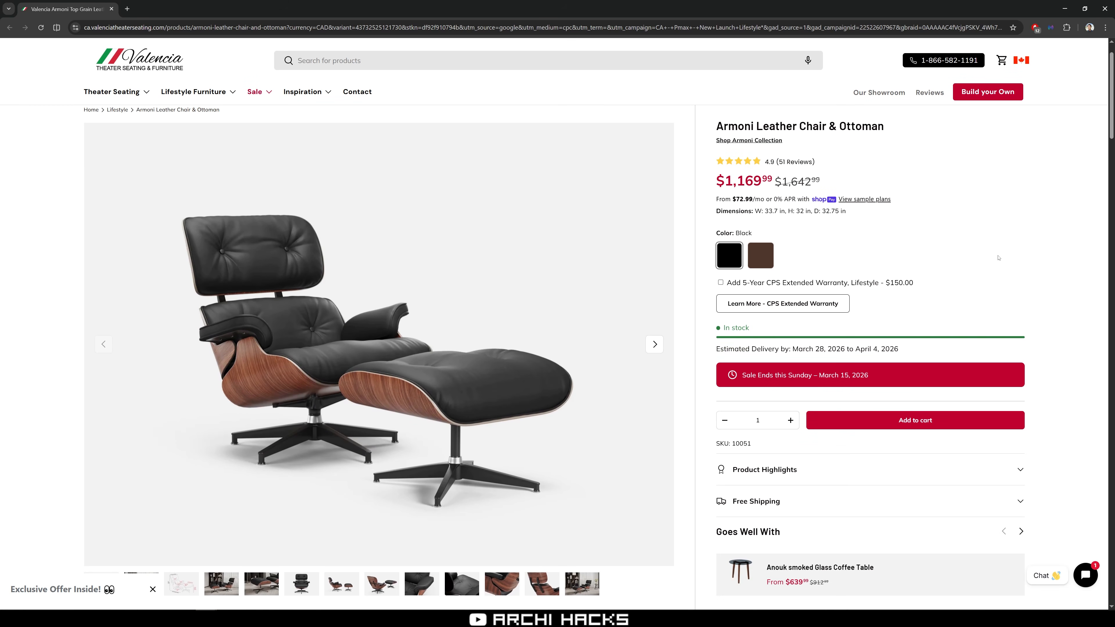
scroll(999, 258, "down", 2)
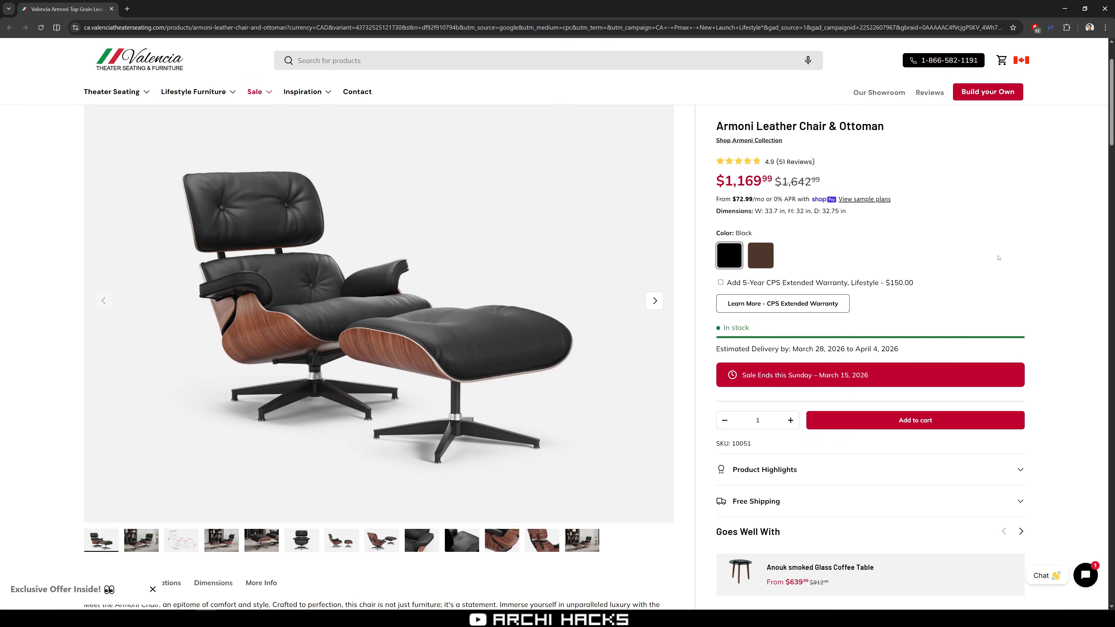
left_click(655, 301)
left_click(104, 302)
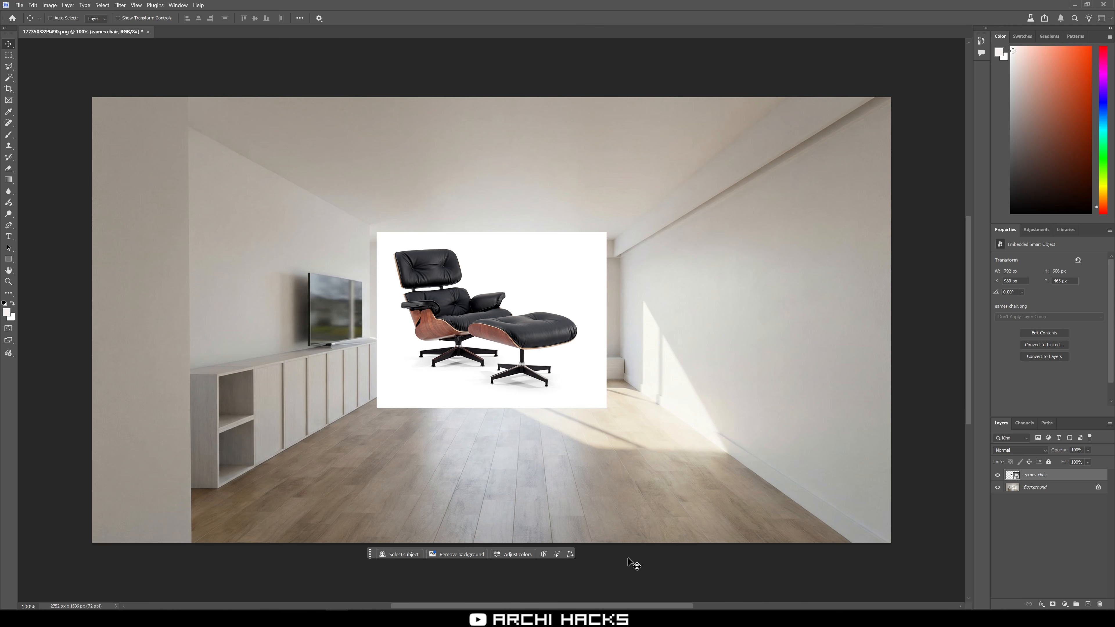
Enlarge the chair image to about 114% and shift it slightly down with Free Transform.
right_click(918, 281)
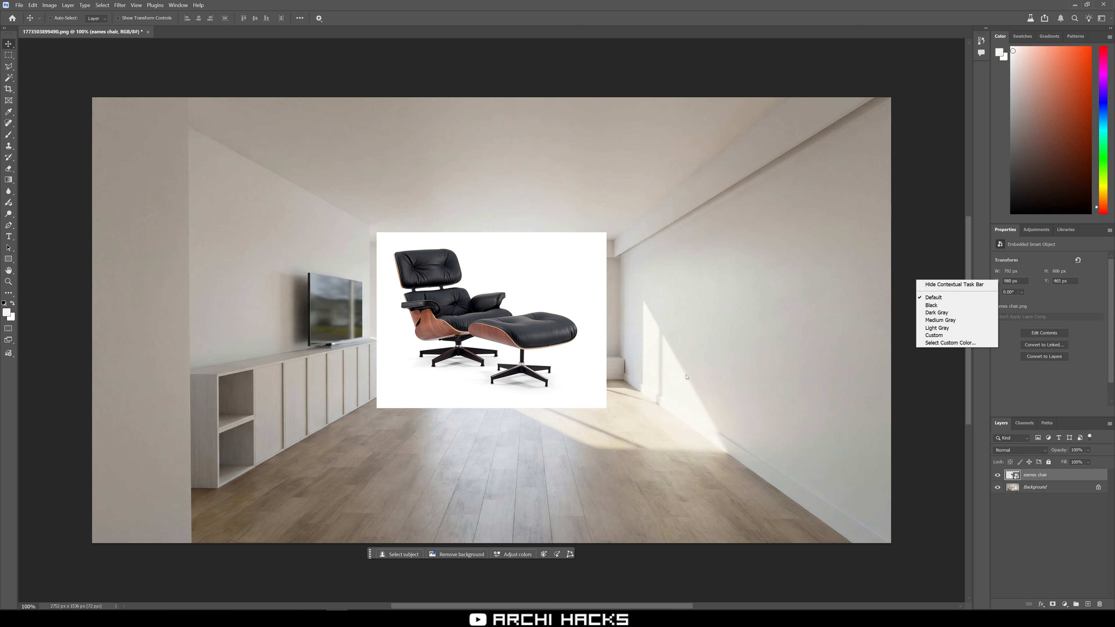
left_click(527, 364)
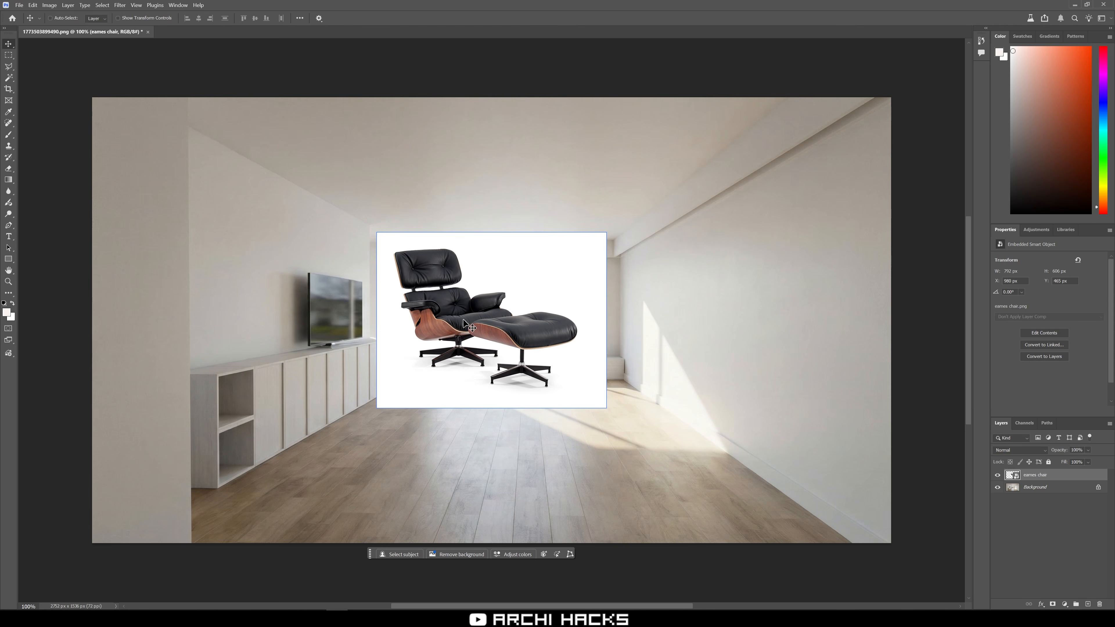
key("ctrl+t")
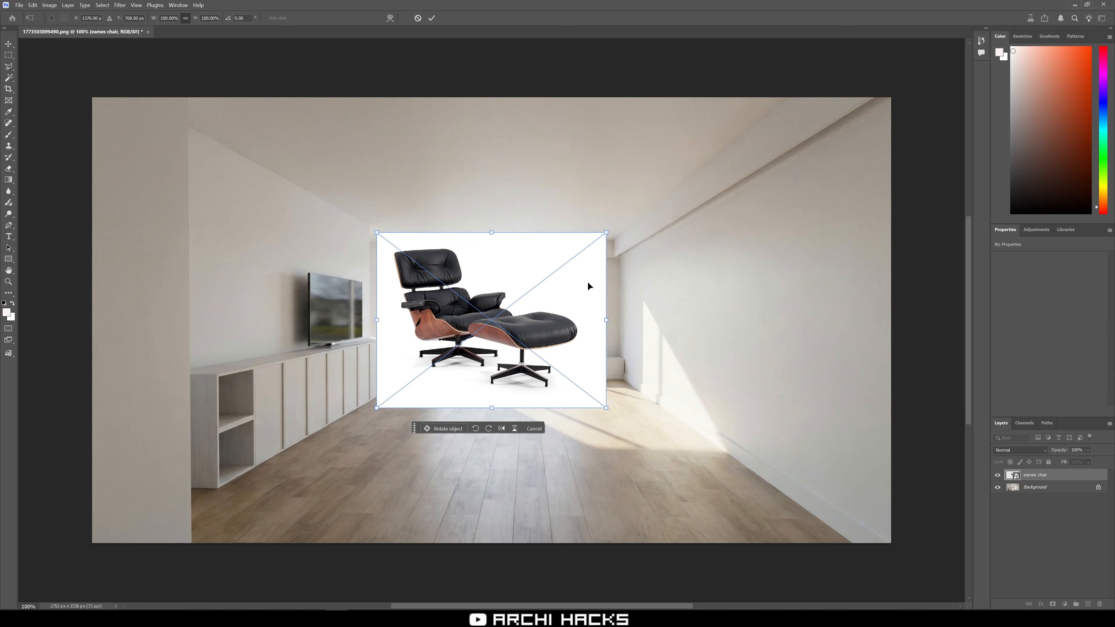
left_click_drag(607, 232, 657, 220)
left_click_drag(557, 327, 541, 354)
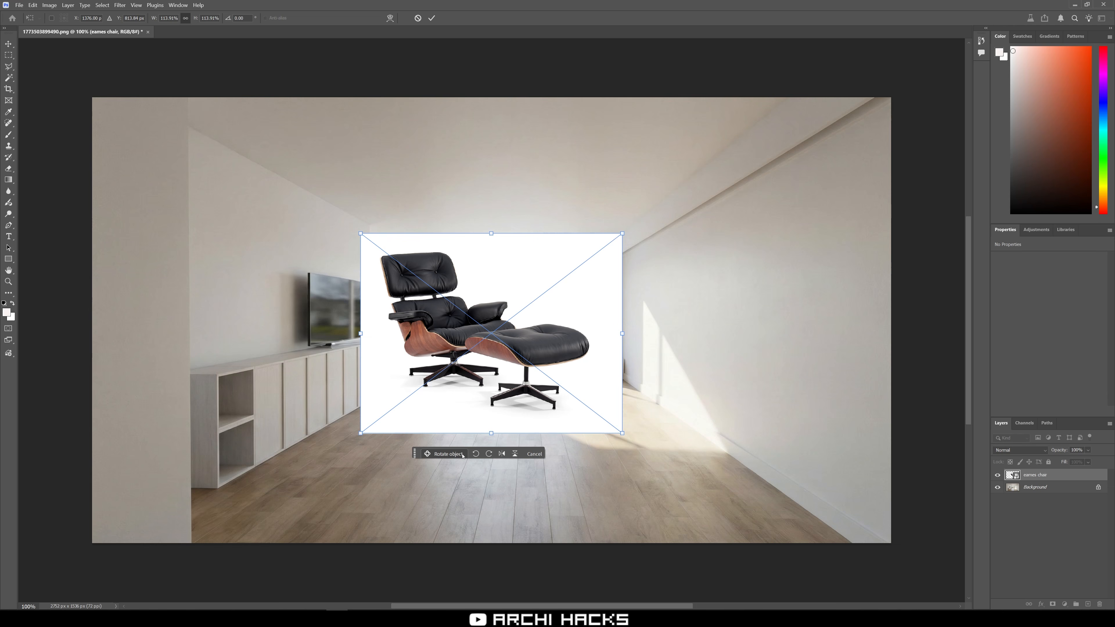
Convert the chair into a Rotate Object layer and turn it horizontally to face the room.
left_click(445, 455)
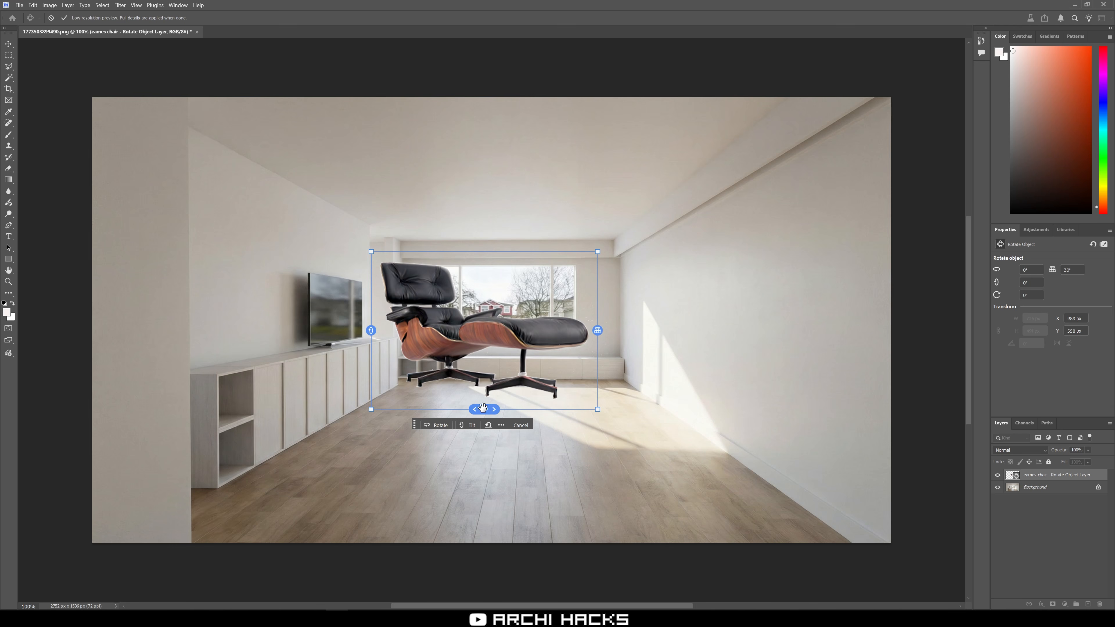
mouse_move(485, 409)
left_mouse_down()
mouse_move(584, 404)
mouse_move(496, 406)
left_mouse_up()
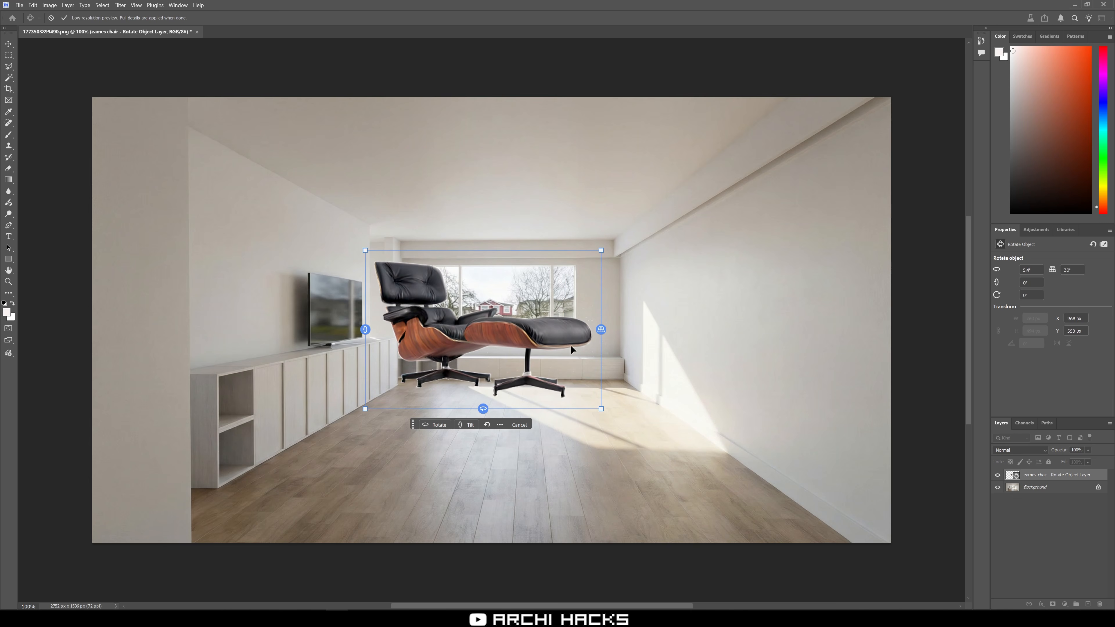
mouse_move(603, 330)
left_mouse_down()
mouse_move(598, 317)
mouse_move(600, 329)
left_mouse_up()
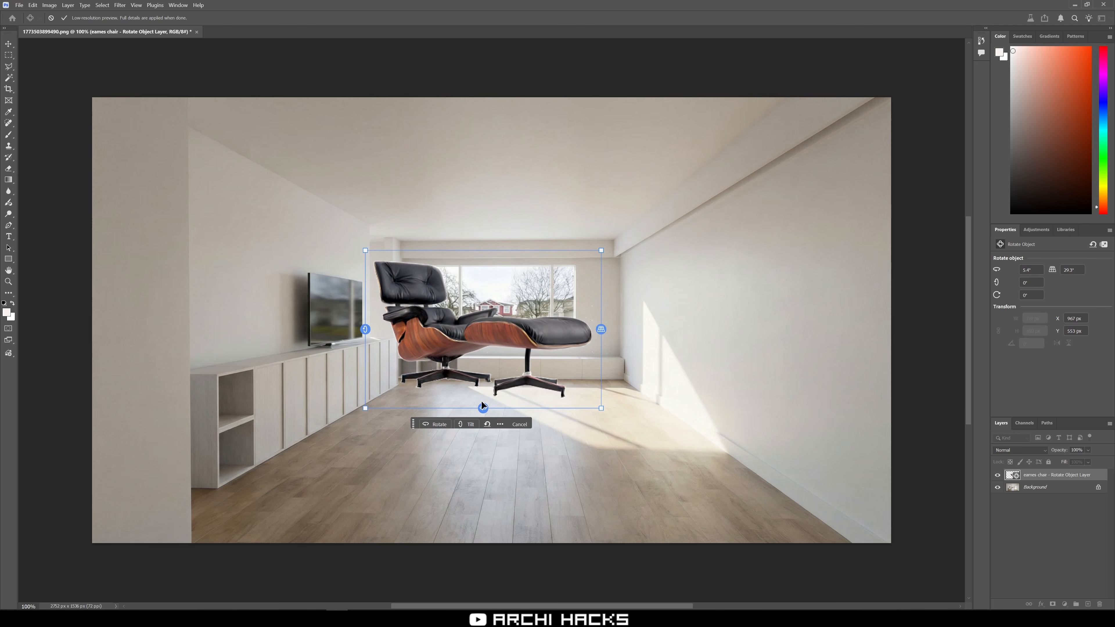
left_click_drag(485, 407, 384, 327)
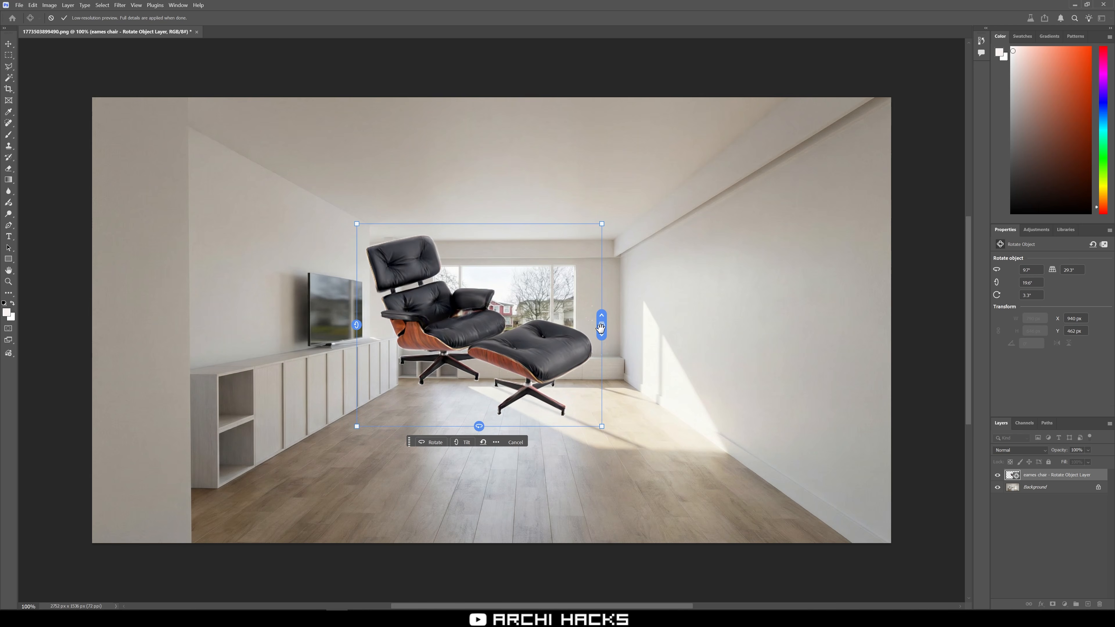
Adjust the chair's tilt with the Rotate Object tilt handles.
left_click_drag(601, 326, 606, 179)
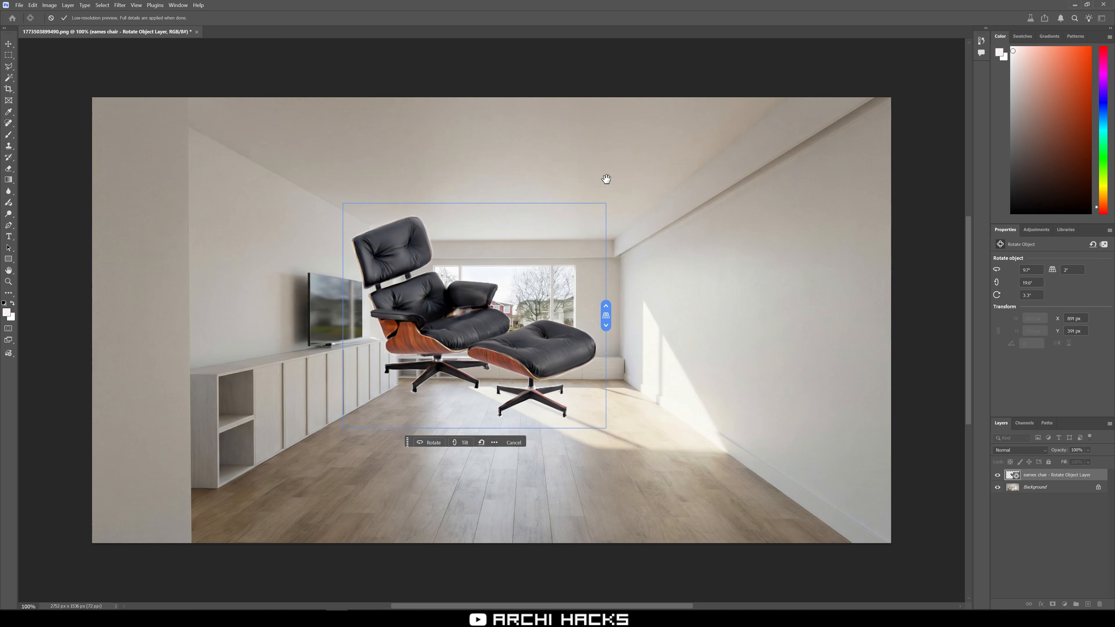
left_click_drag(606, 179, 591, 340)
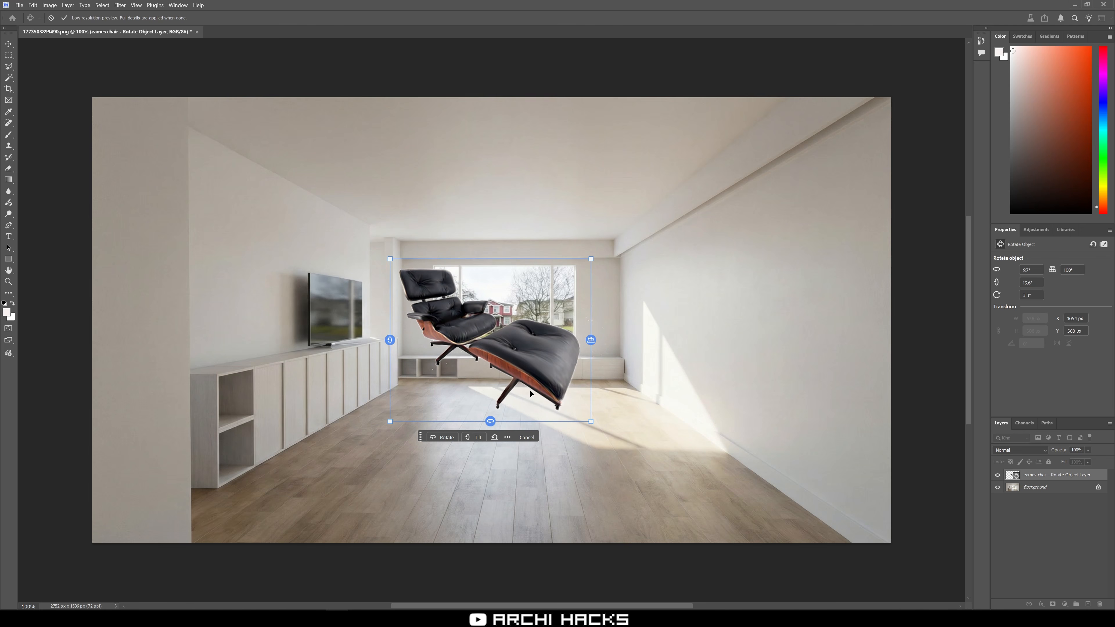
mouse_move(490, 422)
left_mouse_down()
mouse_move(405, 434)
mouse_move(490, 421)
left_mouse_up()
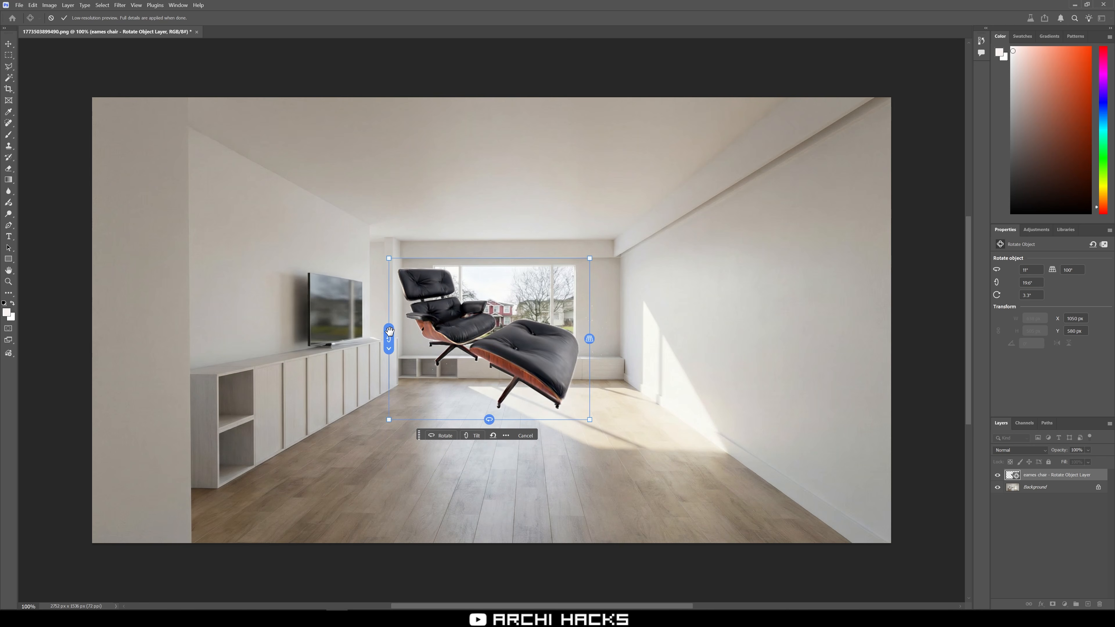
mouse_move(389, 331)
left_mouse_down()
mouse_move(390, 307)
mouse_move(392, 320)
left_mouse_up()
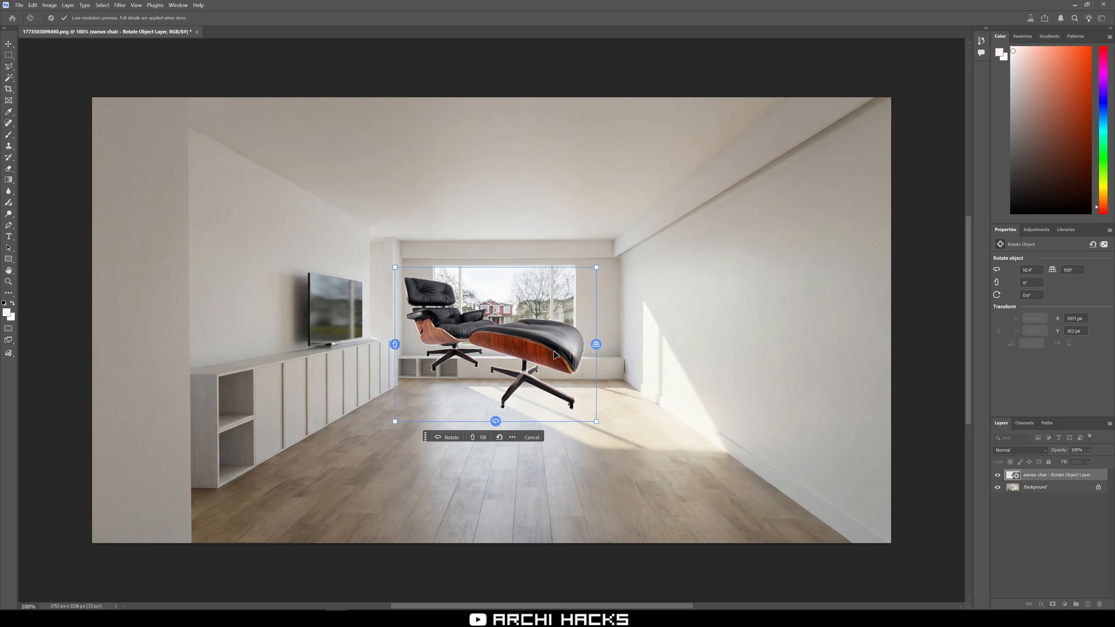
Move the chair toward the sunlit right side of the floor and enlarge it.
left_click_drag(555, 354, 672, 409)
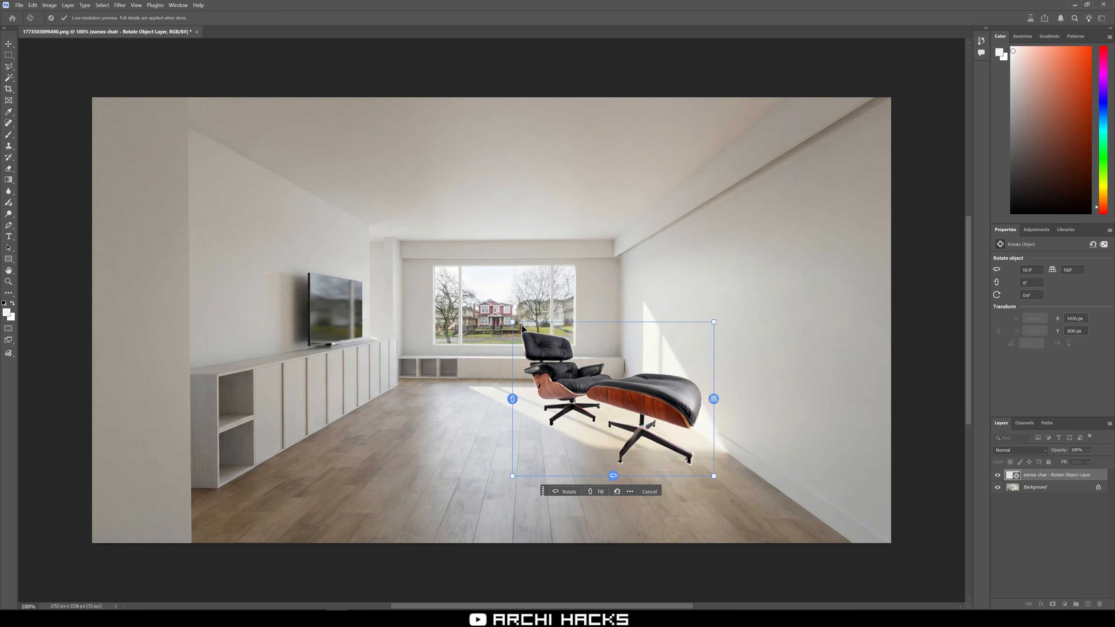
left_click_drag(512, 320, 462, 243)
left_click_drag(621, 348, 703, 411)
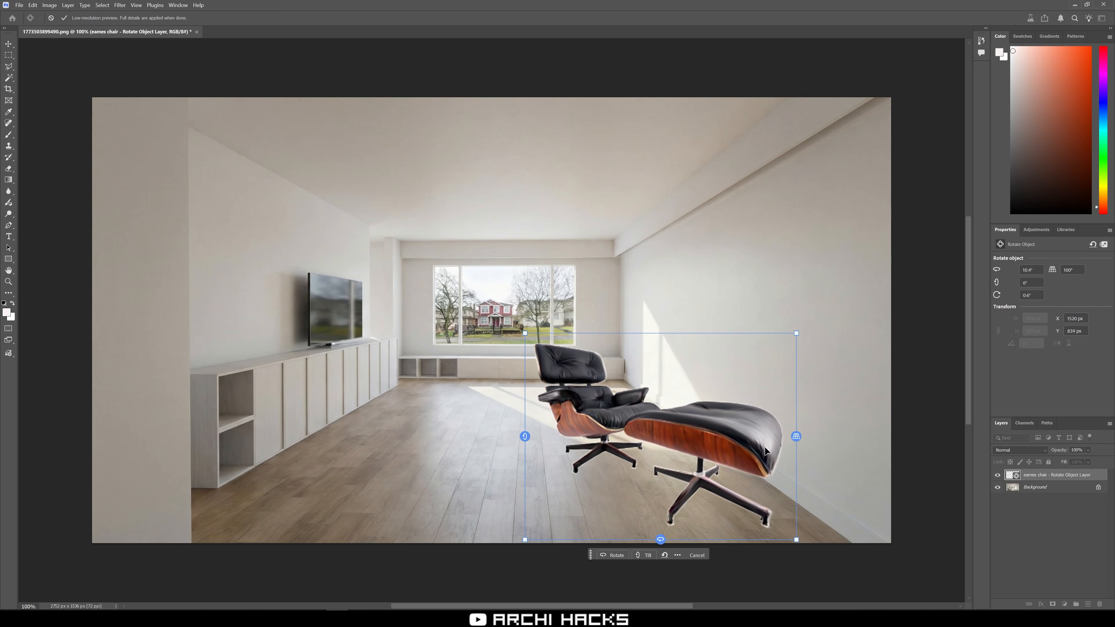
left_click_drag(796, 442, 720, 441)
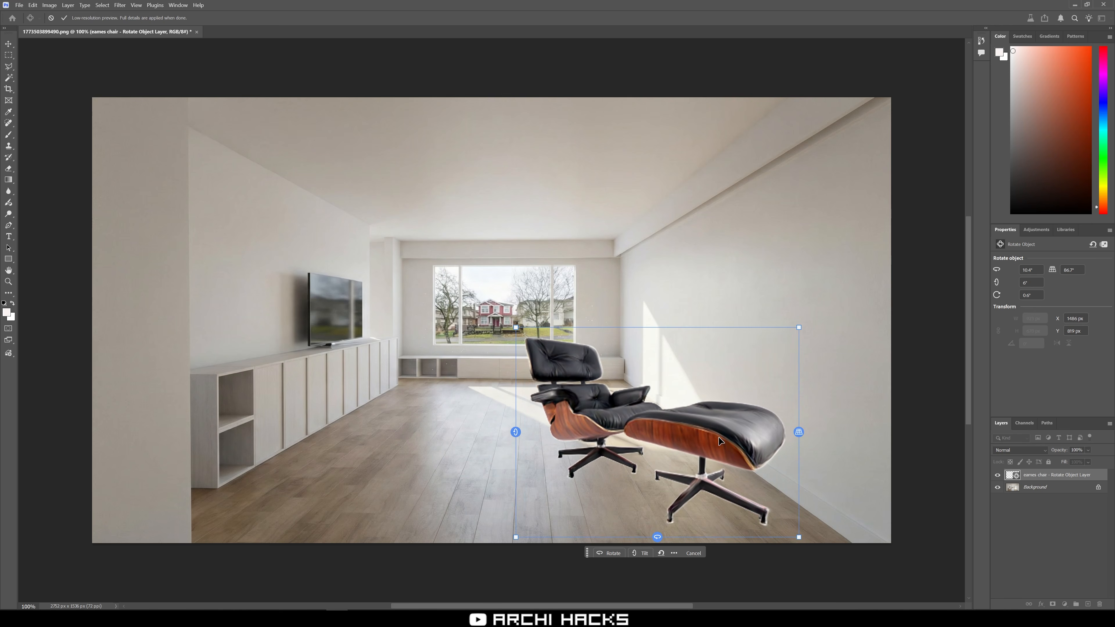
Shrink the chair and reposition it on the floor in front of the window.
mouse_move(512, 435)
left_mouse_down()
mouse_move(510, 450)
mouse_move(518, 440)
left_mouse_up()
left_click_drag(717, 434, 665, 391)
left_click_drag(735, 474, 602, 376)
left_click_drag(565, 320, 644, 279)
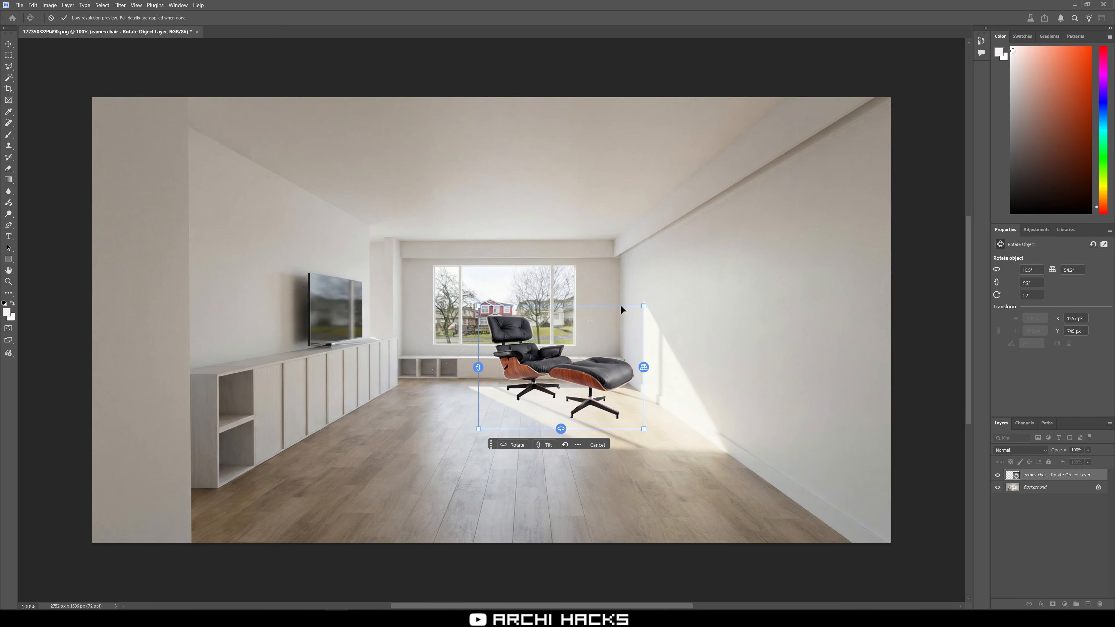
Fine-tune the chair's size and position near the window.
left_click_drag(588, 395, 579, 396)
left_click_drag(471, 369, 470, 360)
left_click_drag(637, 368, 640, 292)
left_click_drag(462, 363, 457, 376)
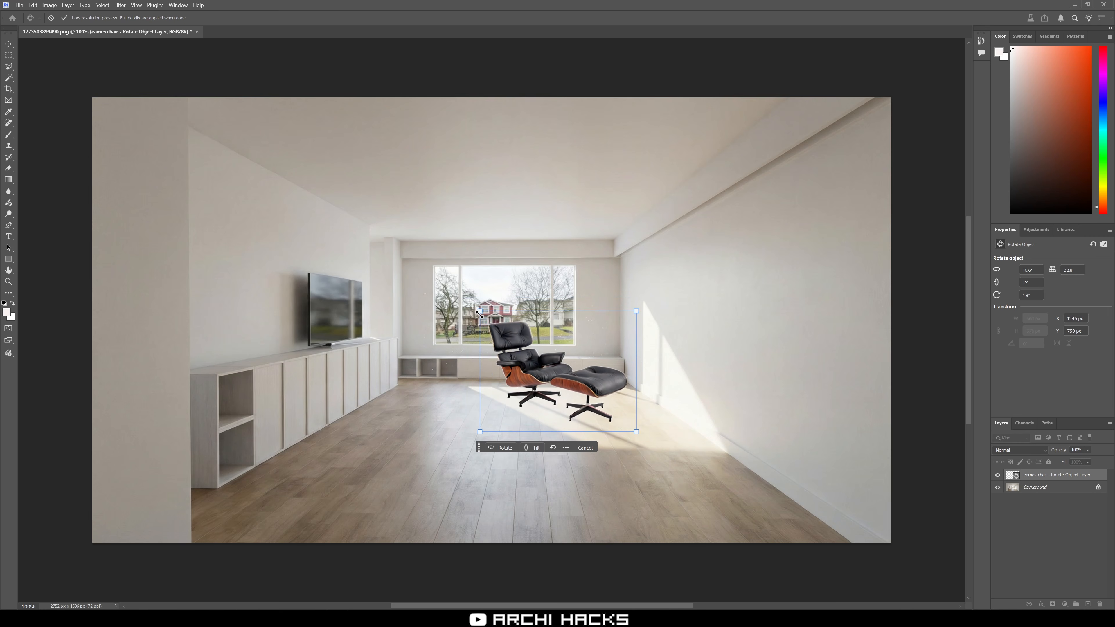
left_click_drag(540, 354, 584, 387)
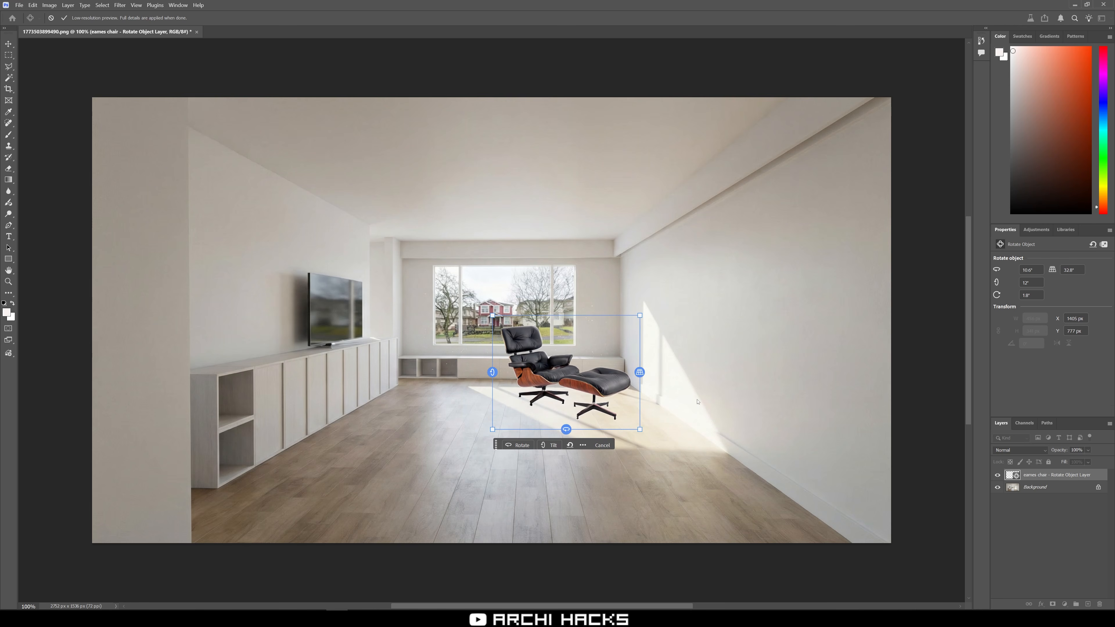
Adjust the chair's rotation and tilt to match the room's floor perspective.
left_click_drag(565, 430, 583, 426)
left_click_drag(616, 424, 662, 411)
left_click_drag(502, 371, 915, 405)
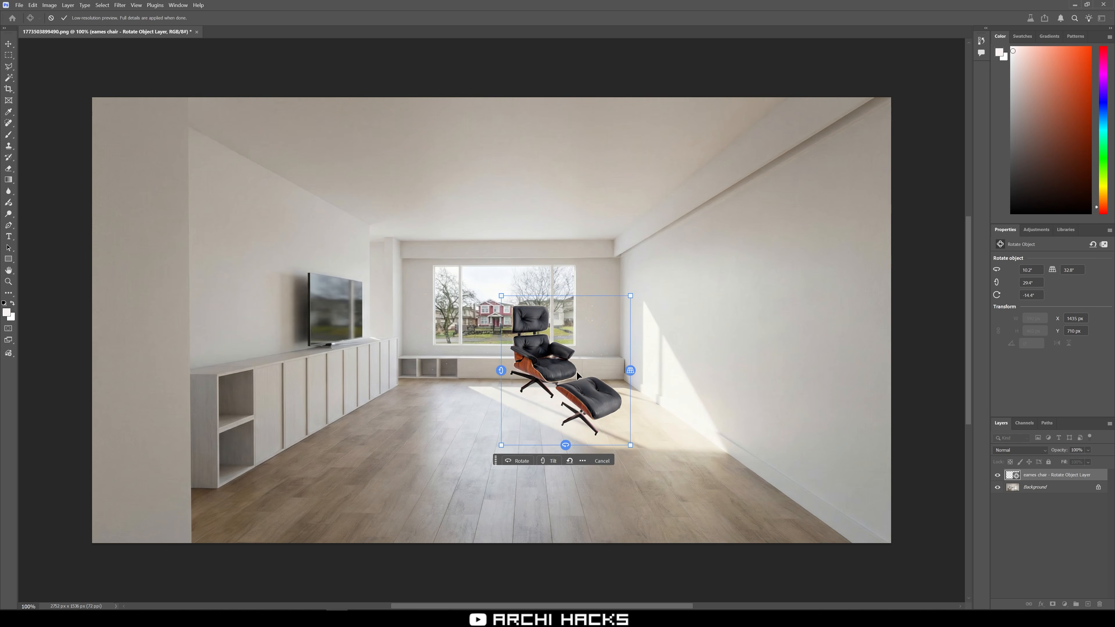
left_click_drag(501, 372, 501, 358)
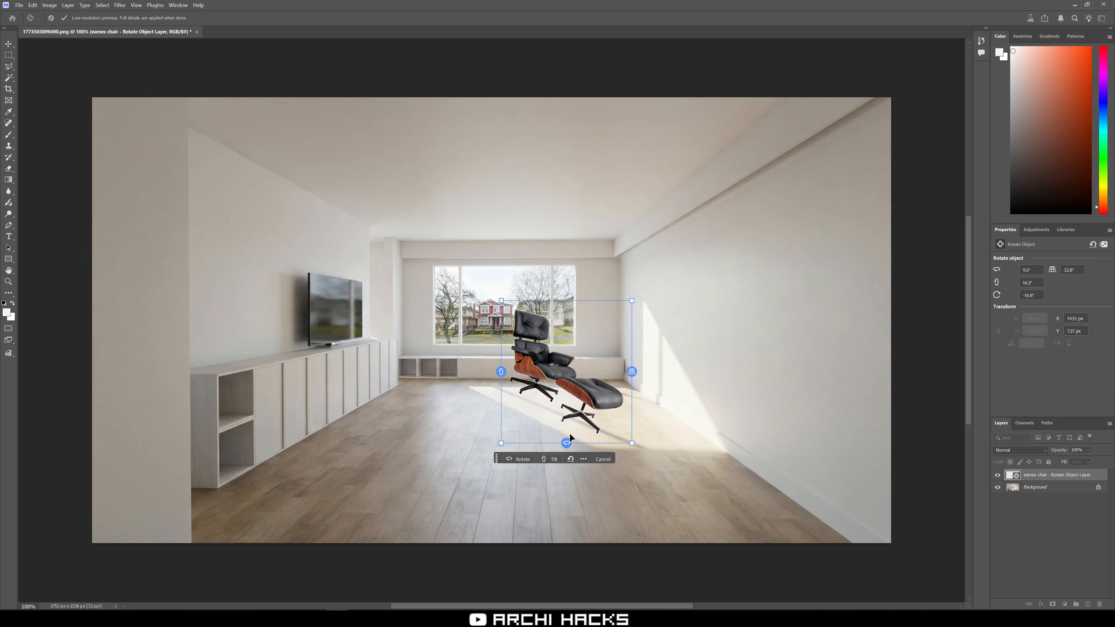
left_click_drag(569, 443, 618, 442)
left_click_drag(487, 367, 486, 391)
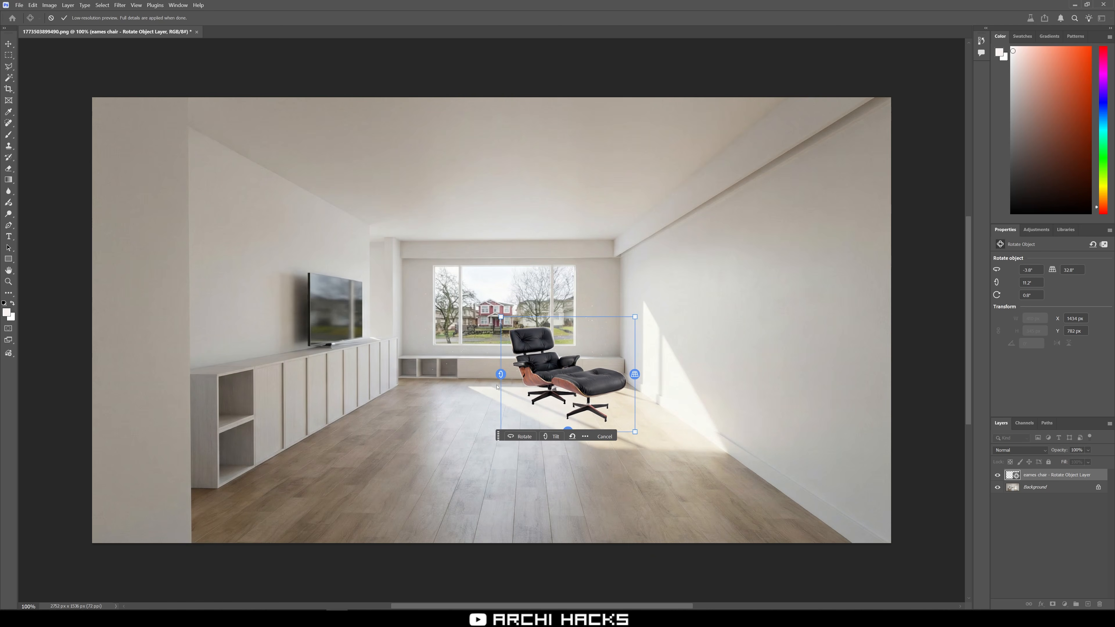
Make final small rotation tweaks and commit the Rotate Object edit.
left_click_drag(568, 431, 571, 432)
left_click_drag(641, 439, 639, 439)
key("Return")
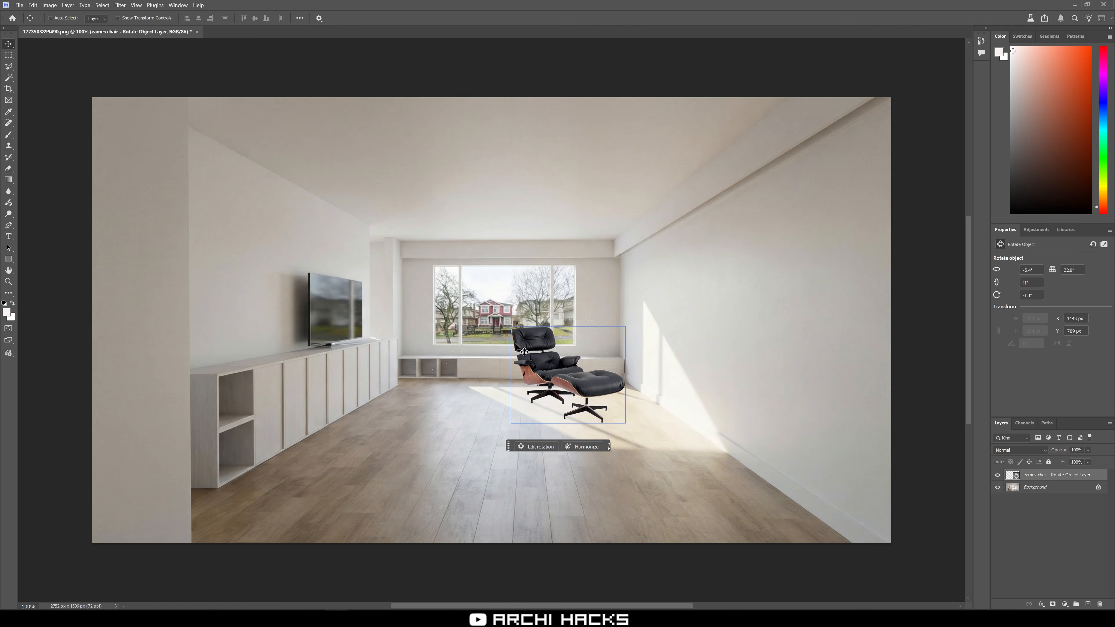
Zoom in and pan to inspect how the placed chair sits in the room.
scroll(589, 364, "up", 4)
scroll(582, 377, "up", 4)
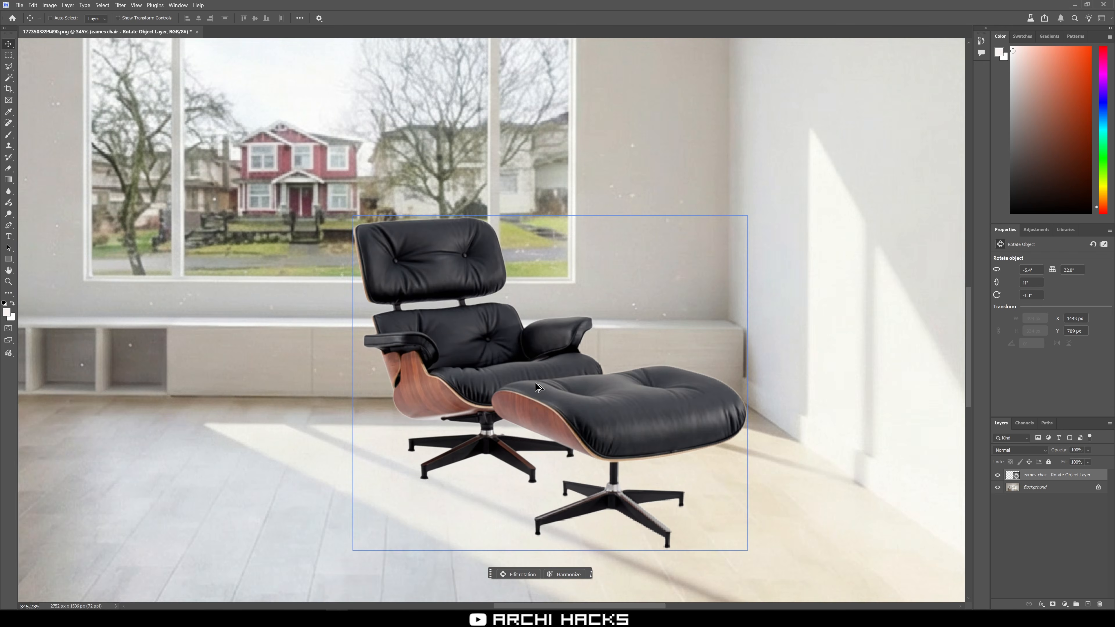
scroll(522, 359, "down", 7)
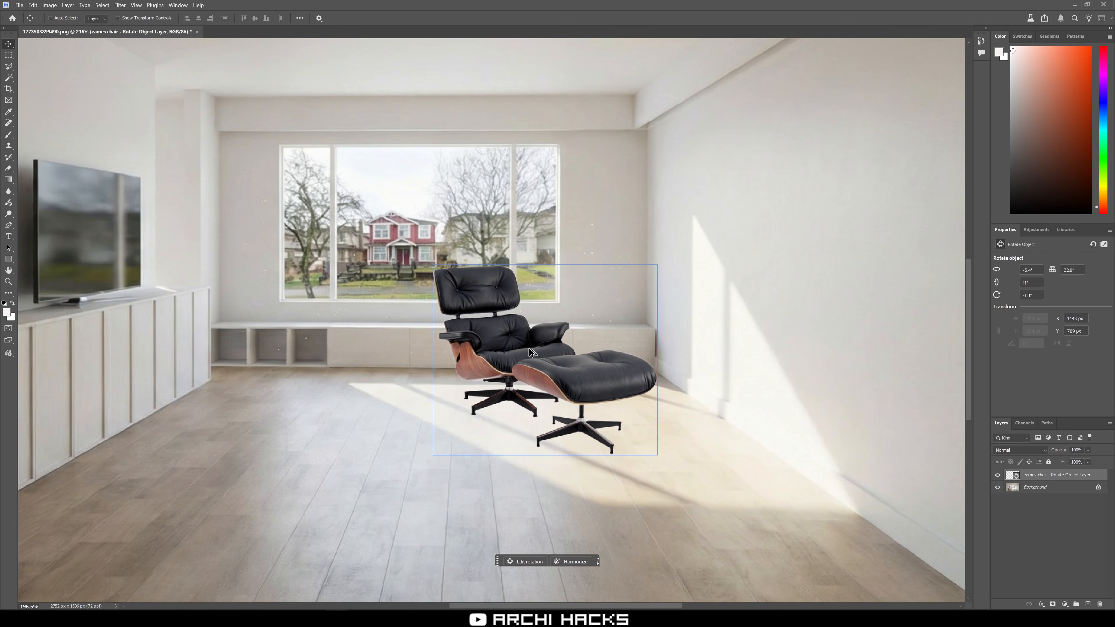
left_click_drag(587, 379, 547, 342)
scroll(551, 353, "up", 4)
scroll(553, 356, "up", 1)
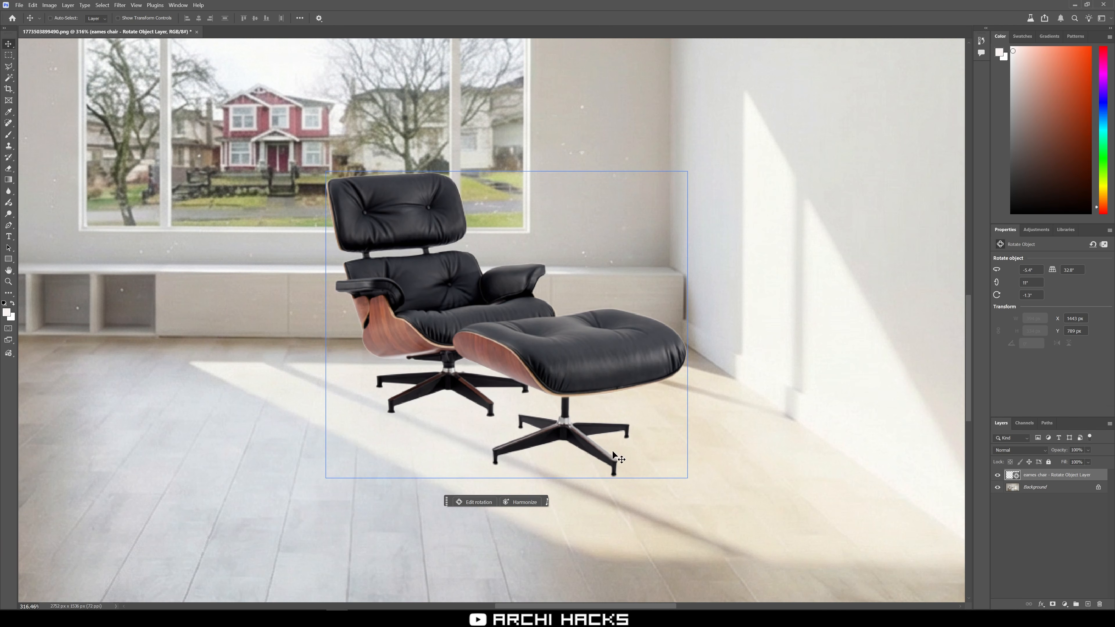
scroll(650, 369, "down", 4)
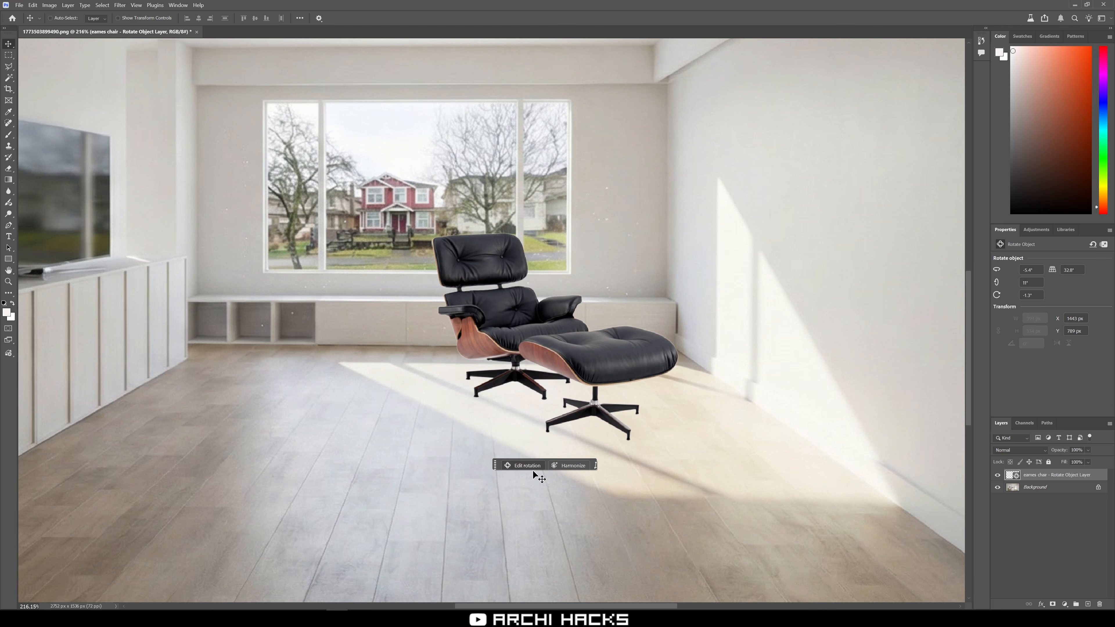
Reopen Rotate Object on the chair, nudge its rotation slightly, and commit the edit.
left_click(524, 467)
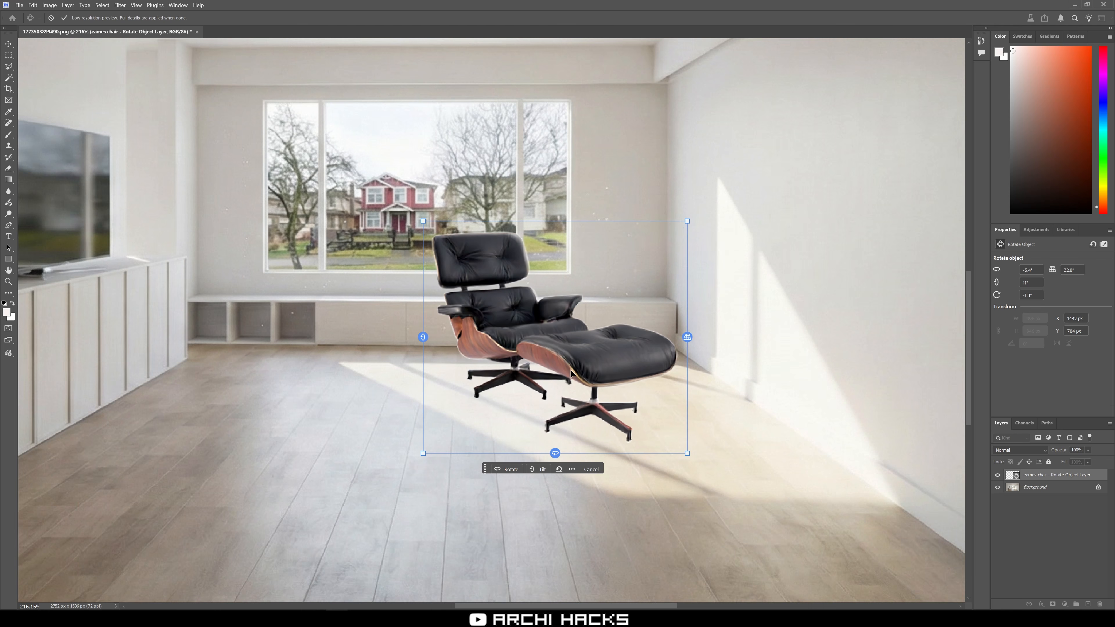
mouse_move(555, 454)
left_mouse_down()
mouse_move(530, 454)
mouse_move(556, 453)
left_mouse_up()
key("Return")
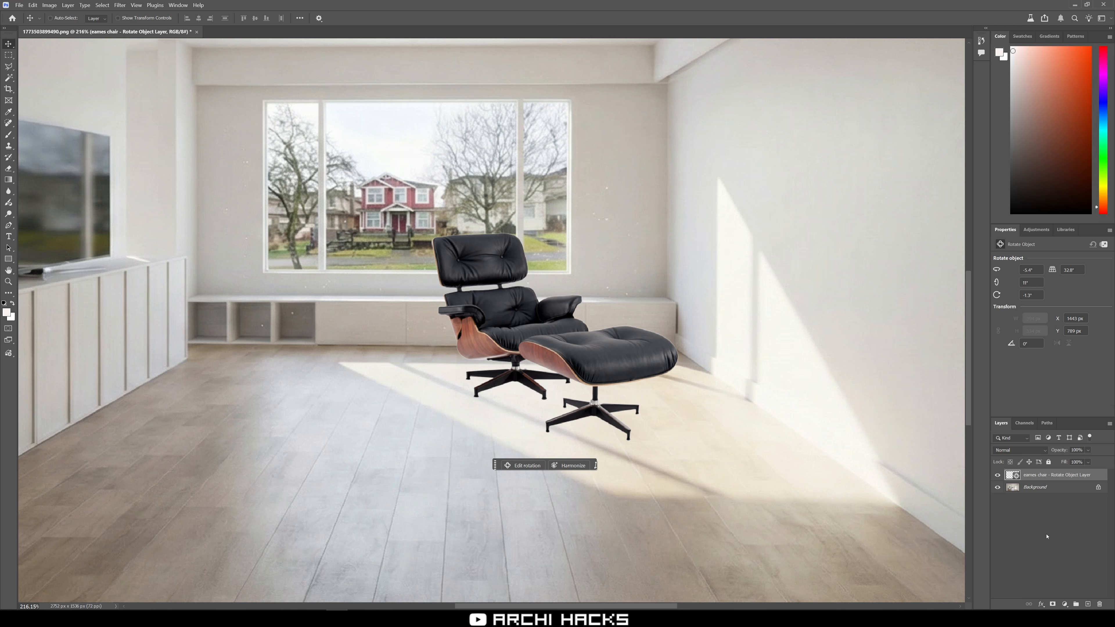
Duplicate the chair layer and hide the original chair layer.
key("ctrl+j")
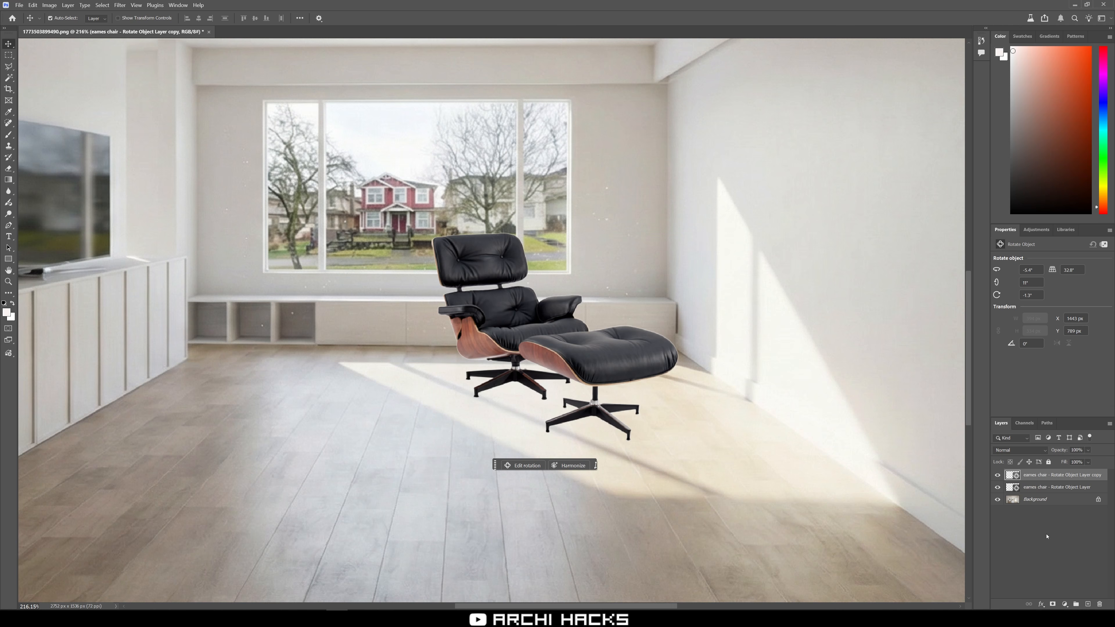
left_click(998, 487)
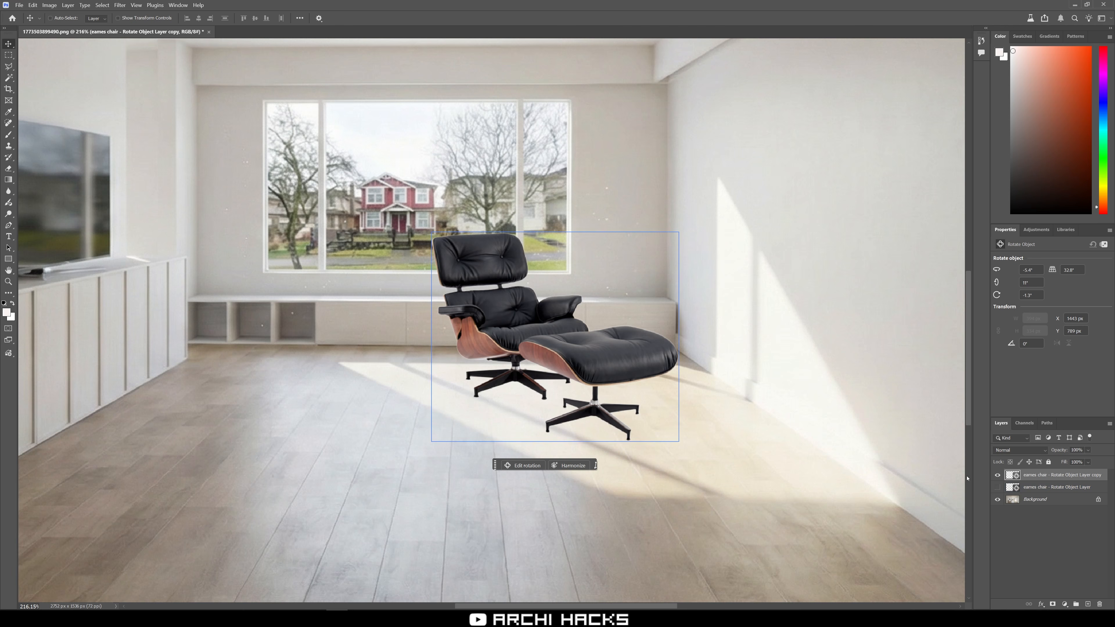
Harmonize the chair copy with the room and compare the three variations, keeping the first.
left_click(567, 467)
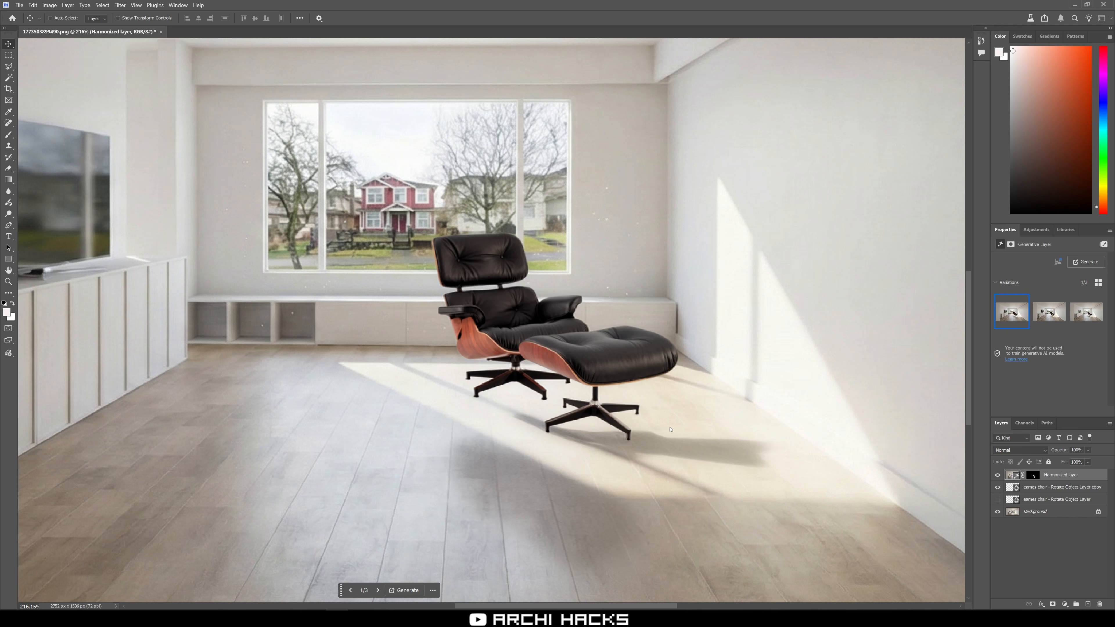
left_click(1049, 312)
left_click(1093, 313)
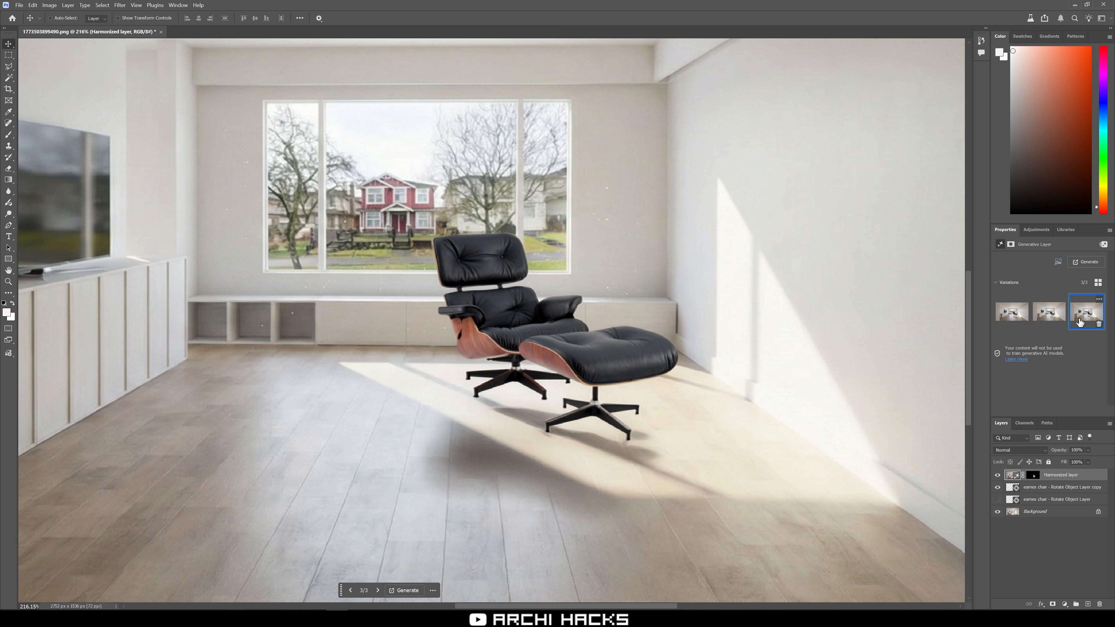
left_click(1017, 312)
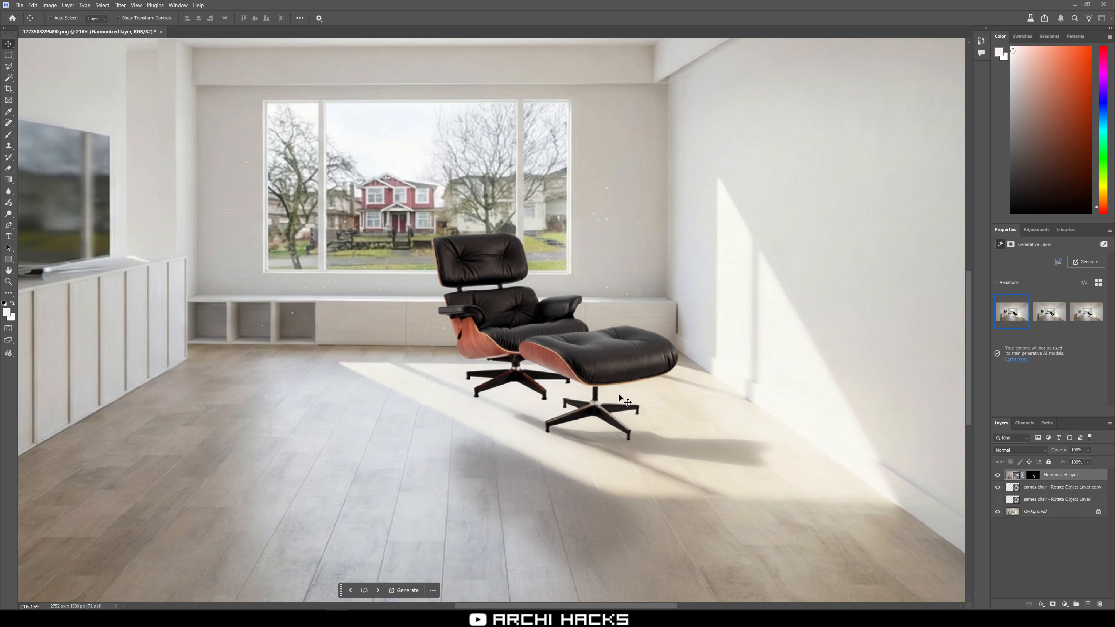
Generate three more Harmonize variations for the chair.
scroll(608, 408, "down", 4)
scroll(608, 408, "up", 4)
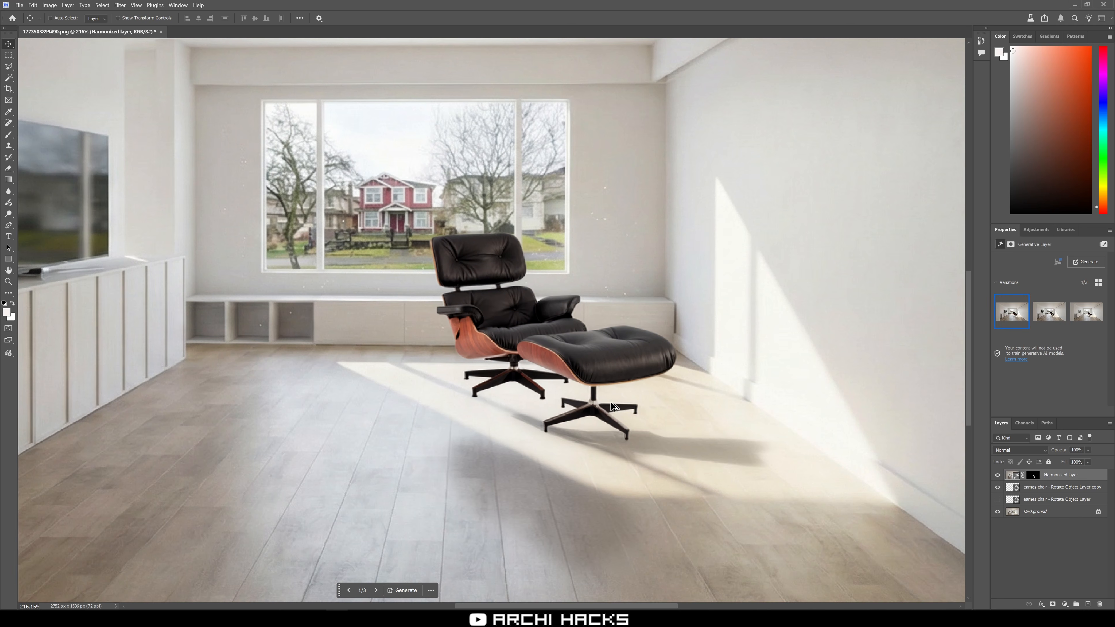
left_click(1087, 262)
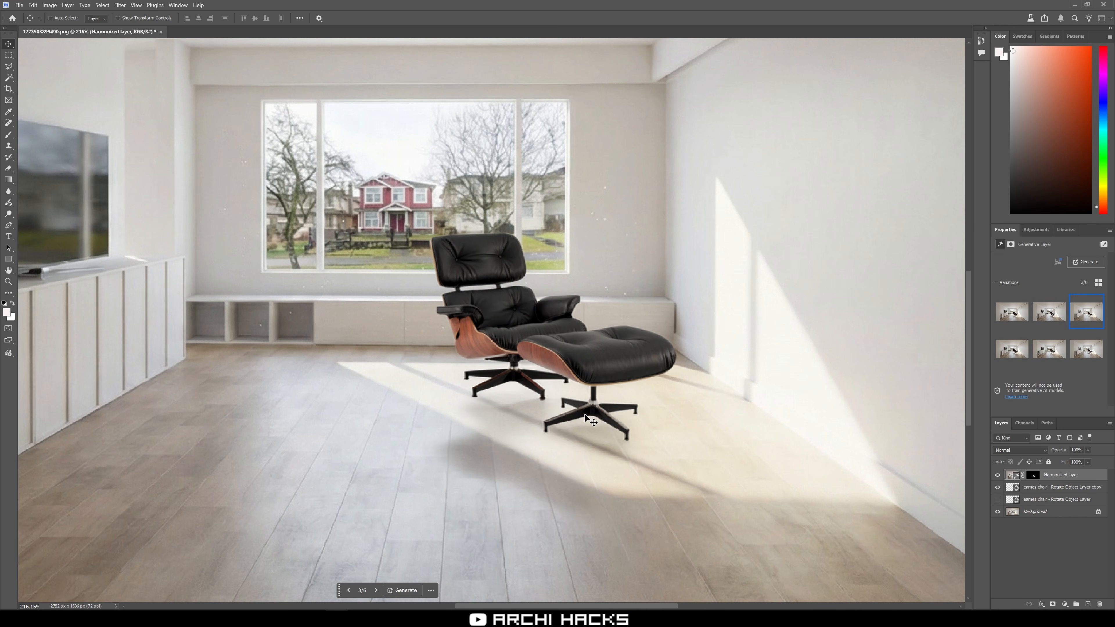
scroll(629, 410, "down", 5)
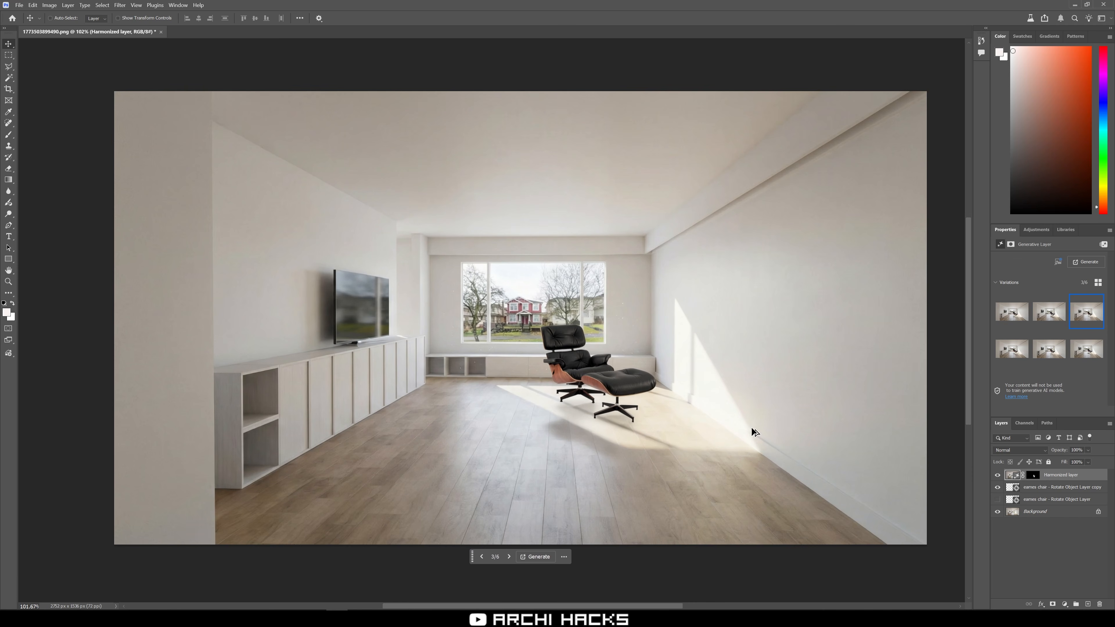
Add a Curves adjustment layer, raising the black point and adding a midtone point to soften contrast.
left_click(1037, 230)
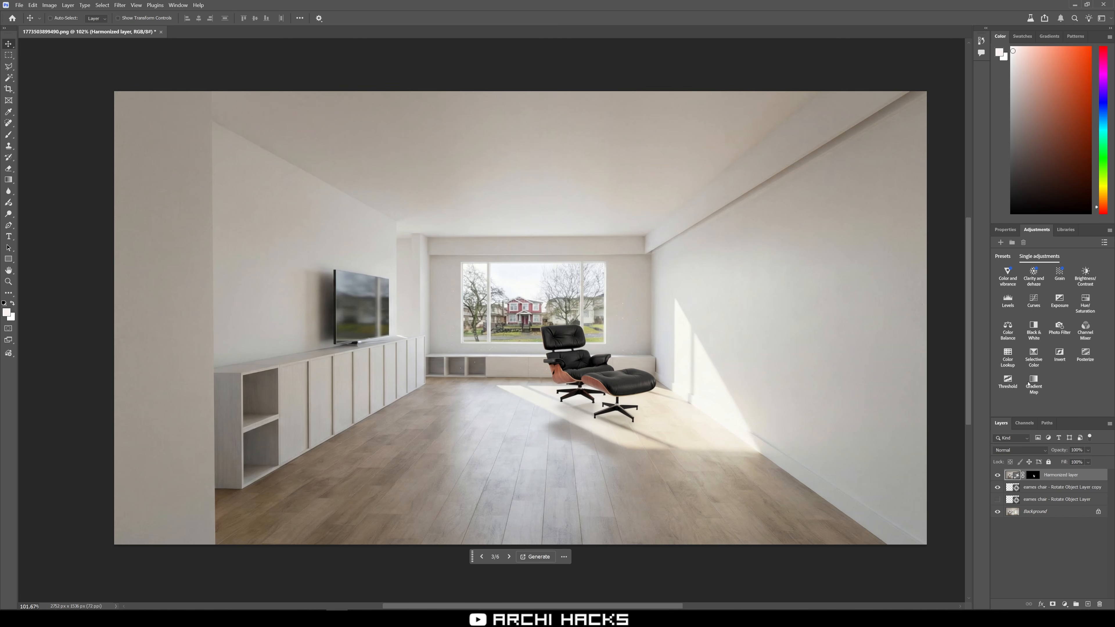
left_click(1034, 300)
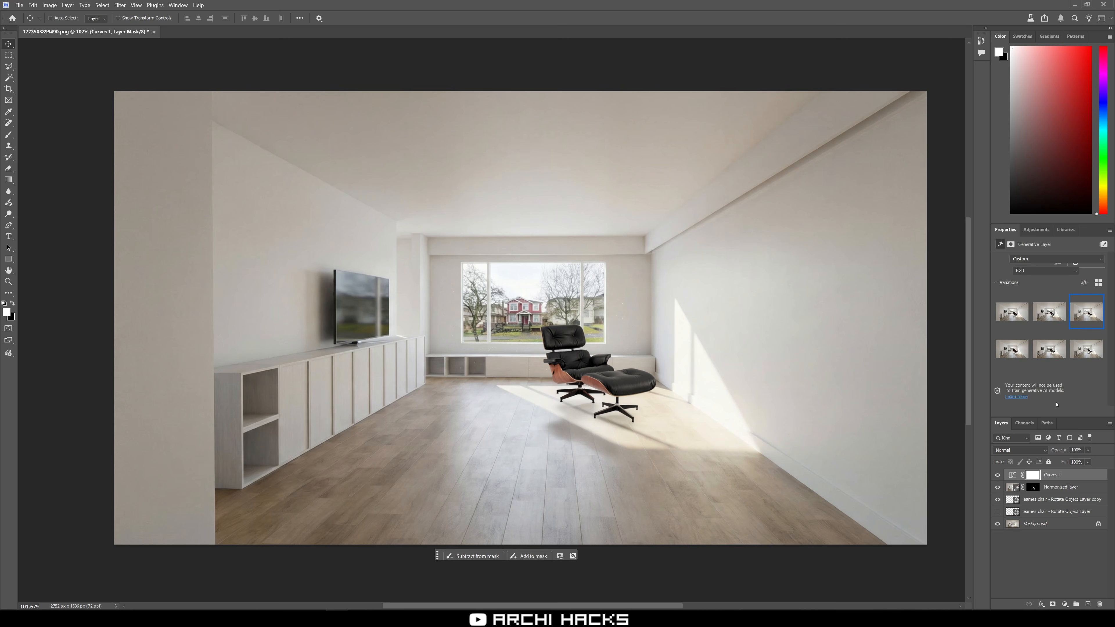
left_click(1071, 480, "alt")
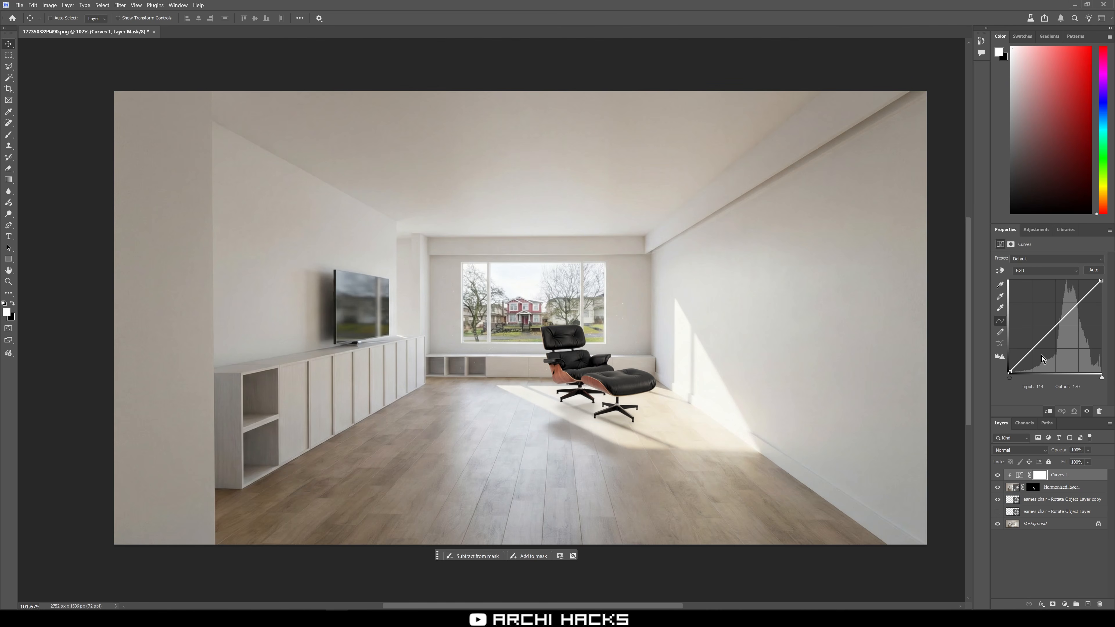
left_click_drag(1008, 373, 1003, 363)
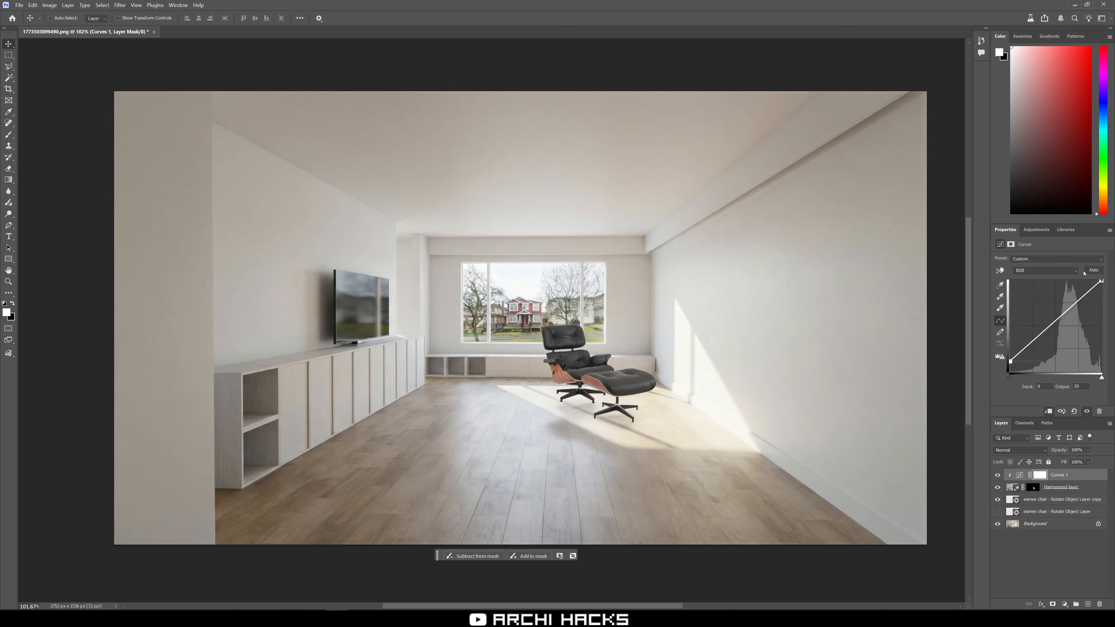
mouse_move(1099, 281)
left_mouse_down()
mouse_move(1101, 290)
mouse_move(1105, 279)
left_mouse_up()
left_click_drag(1047, 329, 1049, 331)
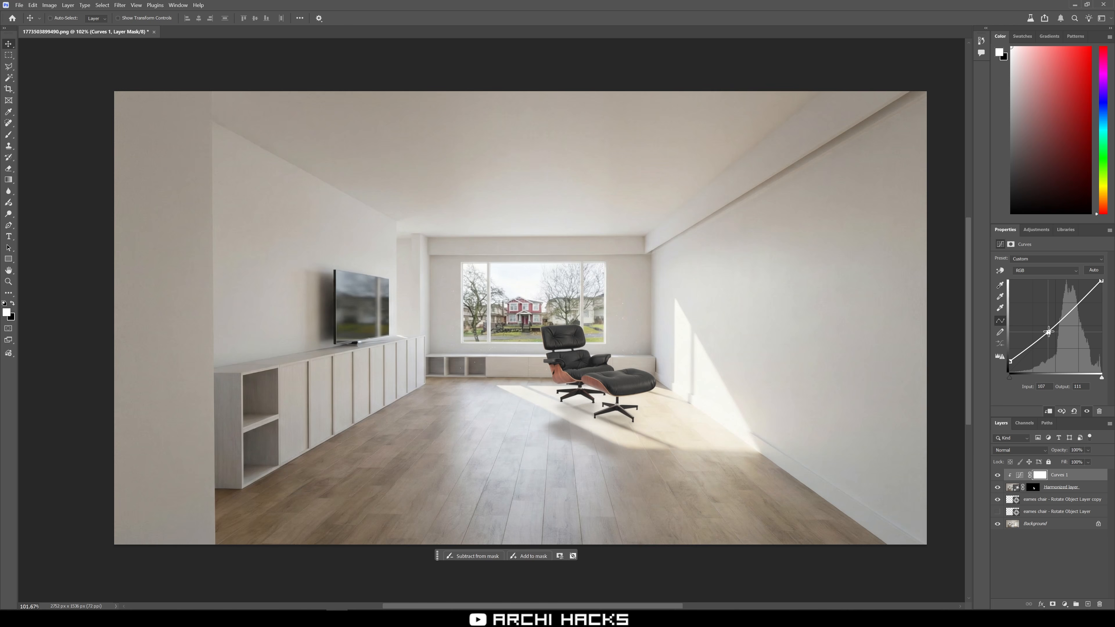
Open the account menu from the Home screen to check the remaining generative AI credits, then return to the document.
left_click(1051, 489)
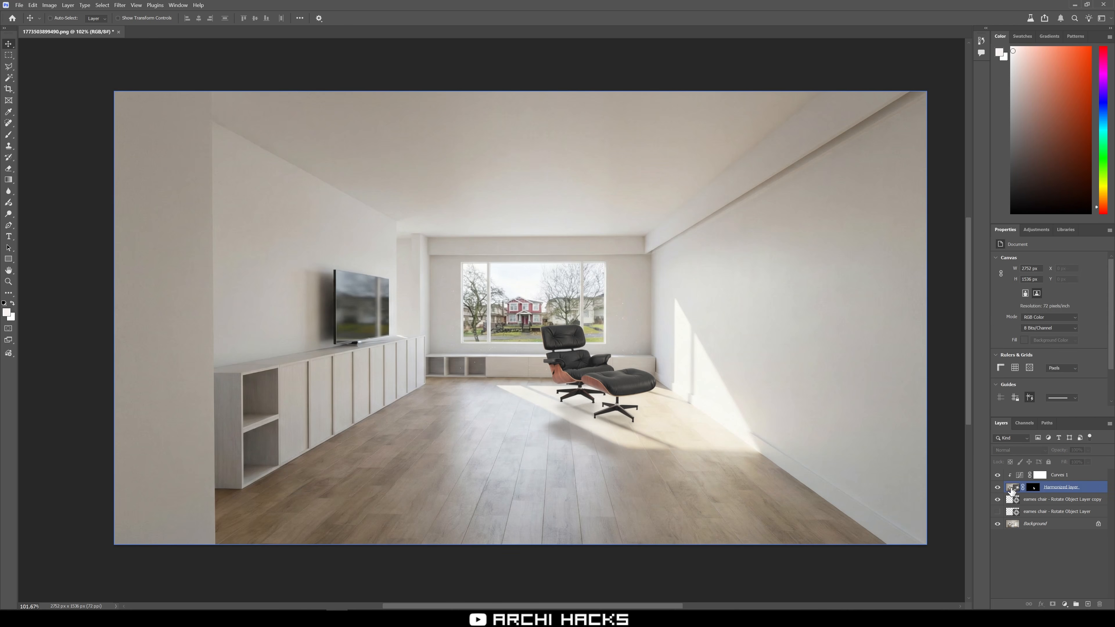
left_click(1050, 557)
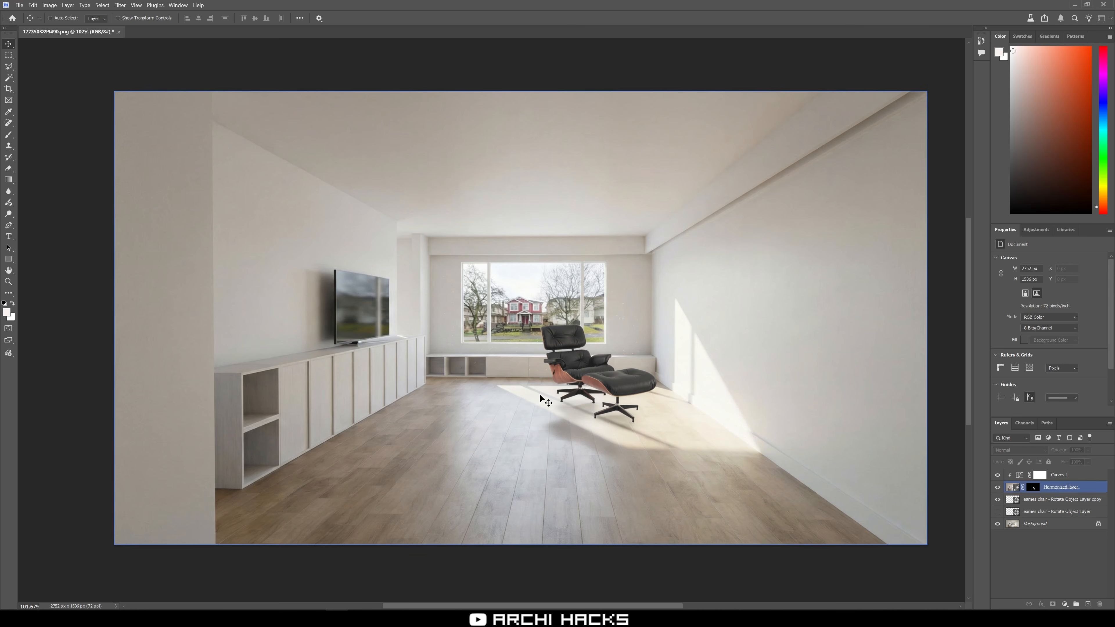
left_click(566, 363, "ctrl")
left_click(411, 248, "ctrl")
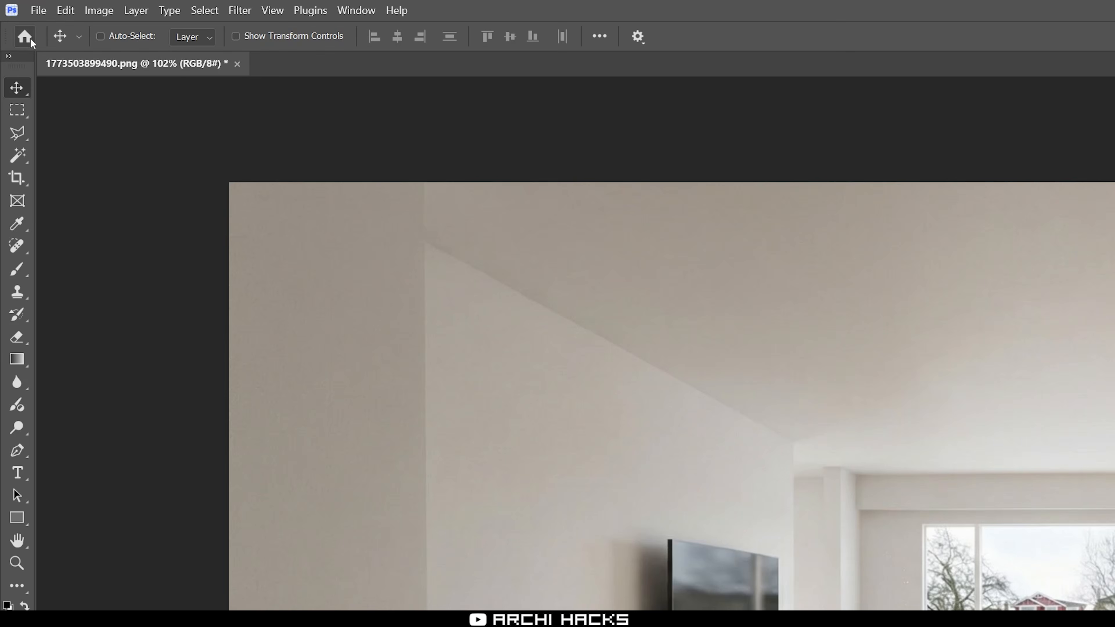
left_click(13, 18)
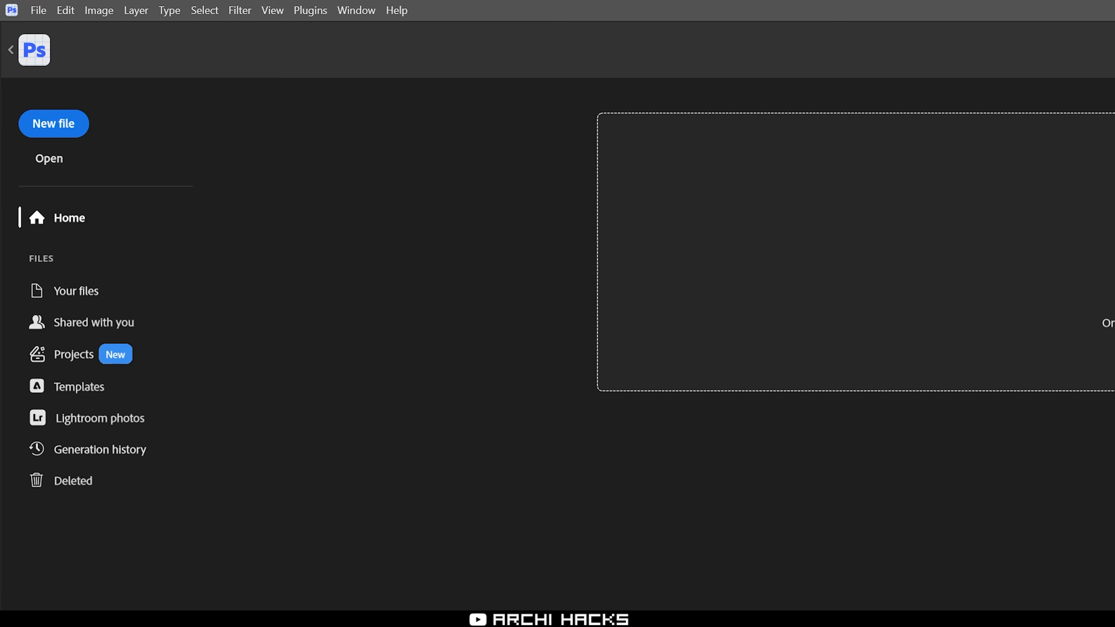
left_click(1097, 28)
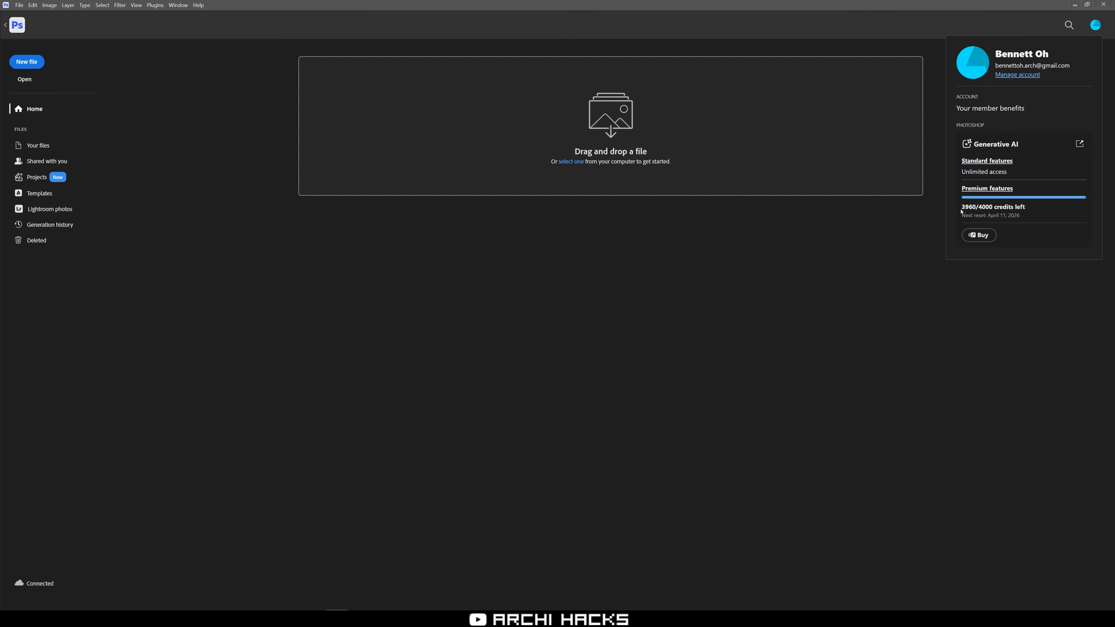
left_click_drag(961, 209, 1005, 210)
left_click(1006, 209)
key("Escape")
left_click(12, 25)
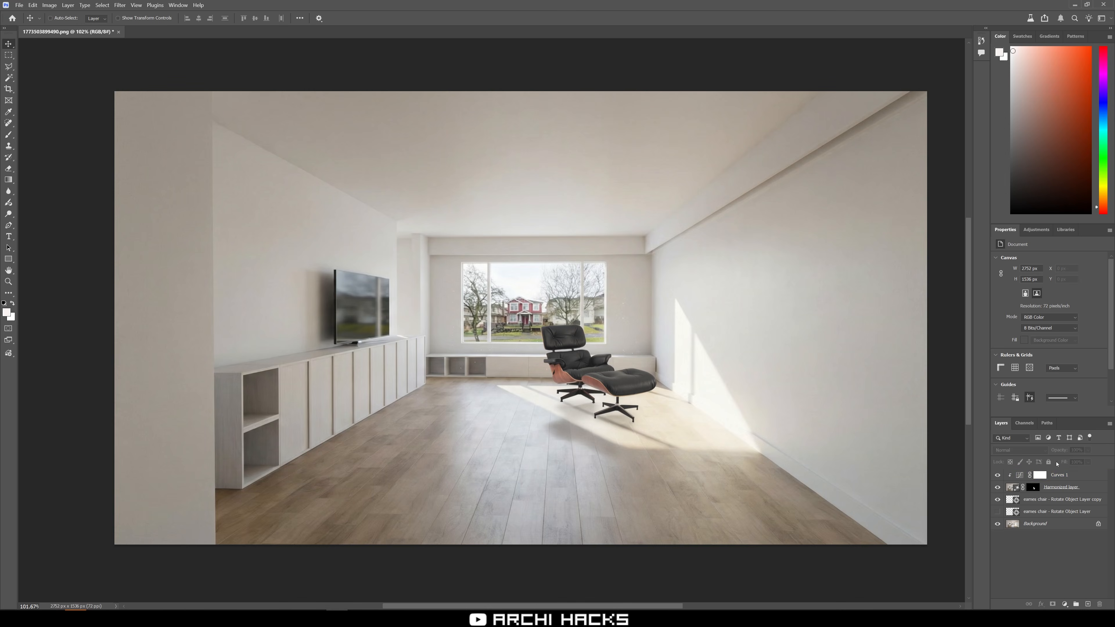
Show the original chair layer and rotate it with Rotate Object into a new side-facing view, then commit.
left_click(998, 489)
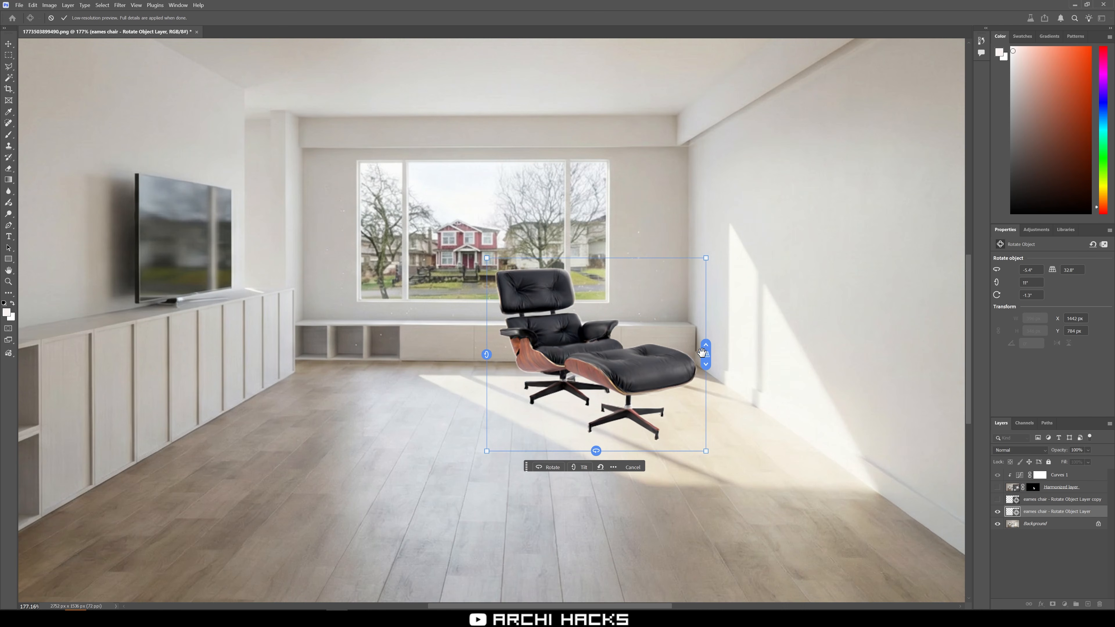
left_click_drag(705, 355, 693, 265)
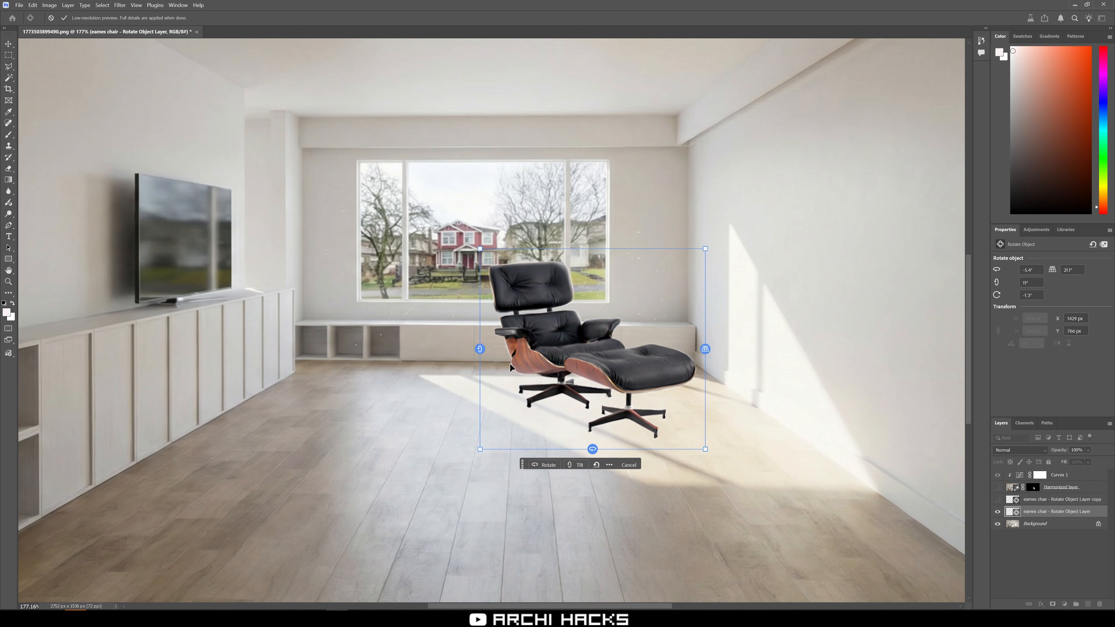
left_click_drag(480, 349, 477, 327)
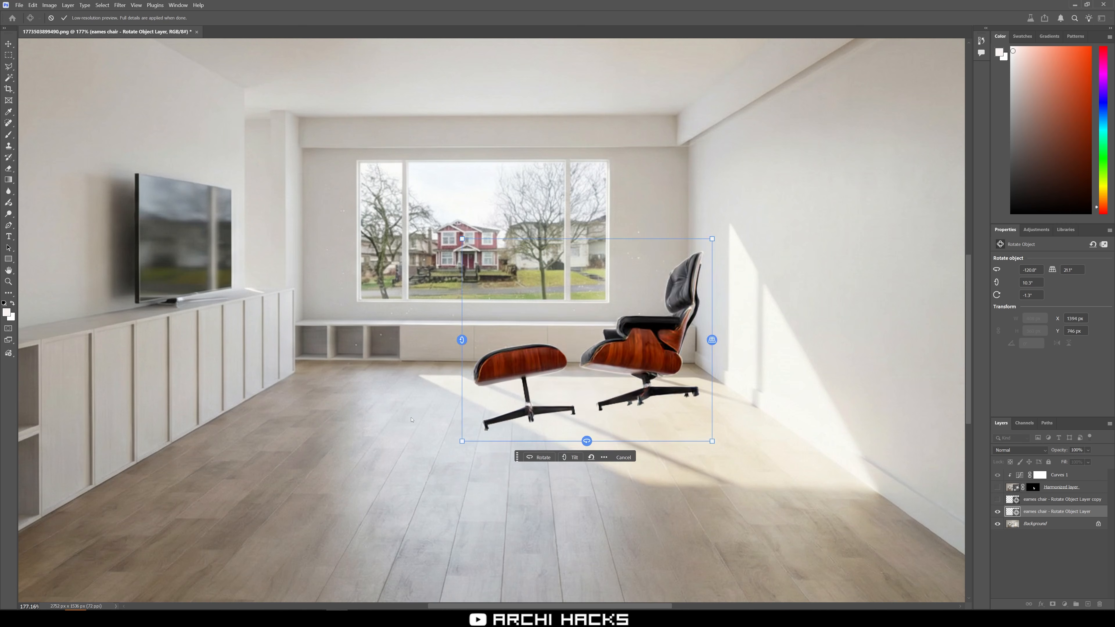
left_click_drag(586, 441, 474, 433)
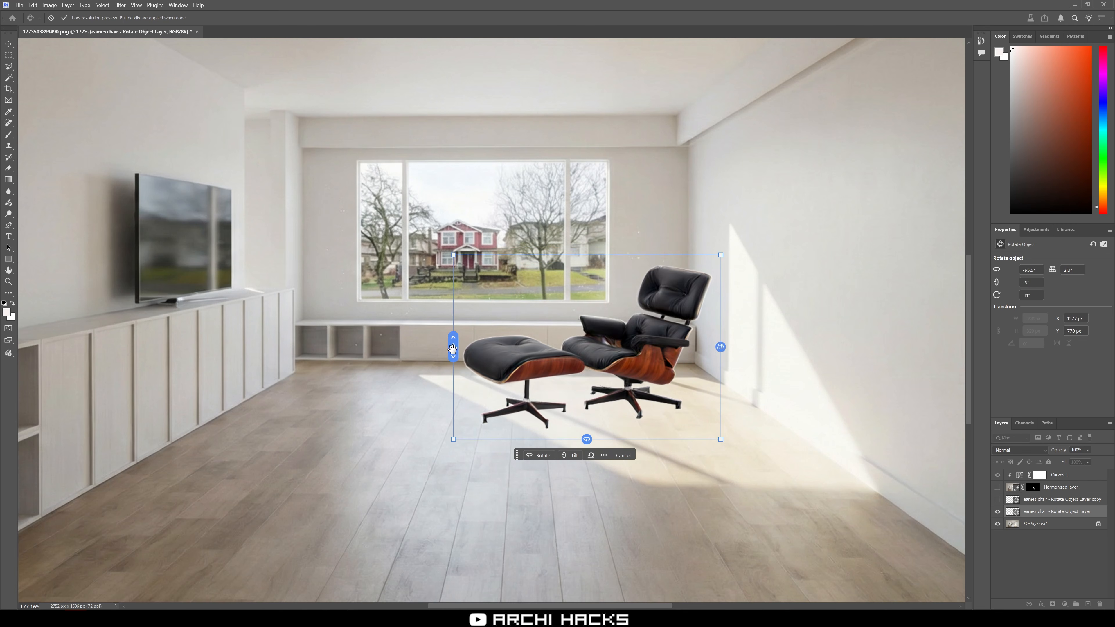
left_click_drag(453, 346, 452, 333)
scroll(611, 378, "down", 4)
left_click_drag(617, 395, 638, 391)
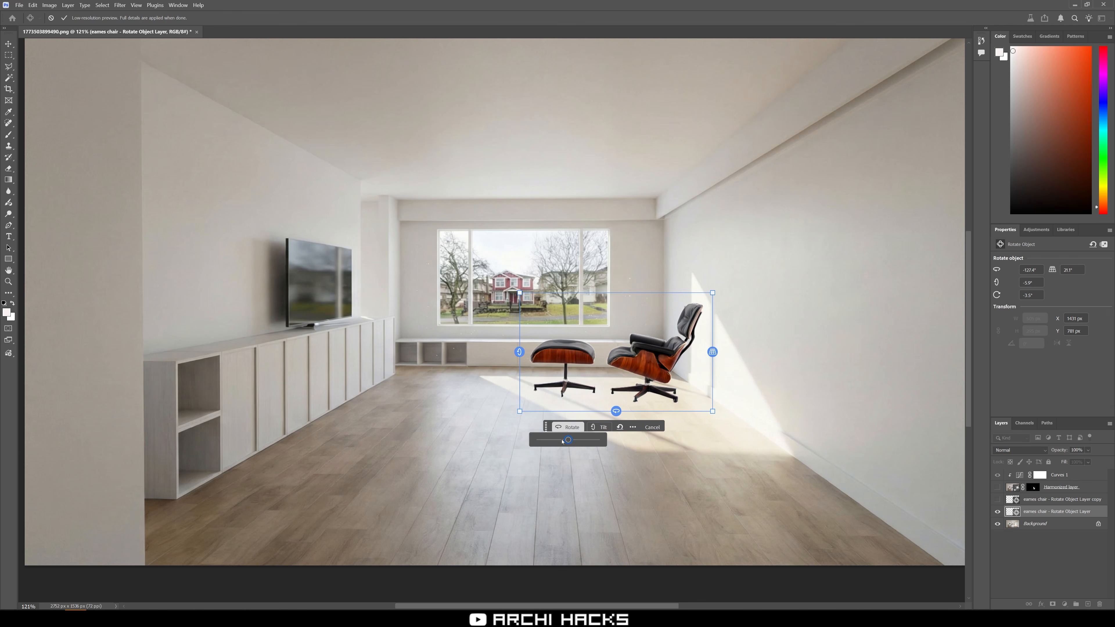
left_click(601, 427)
left_click_drag(600, 441, 601, 442)
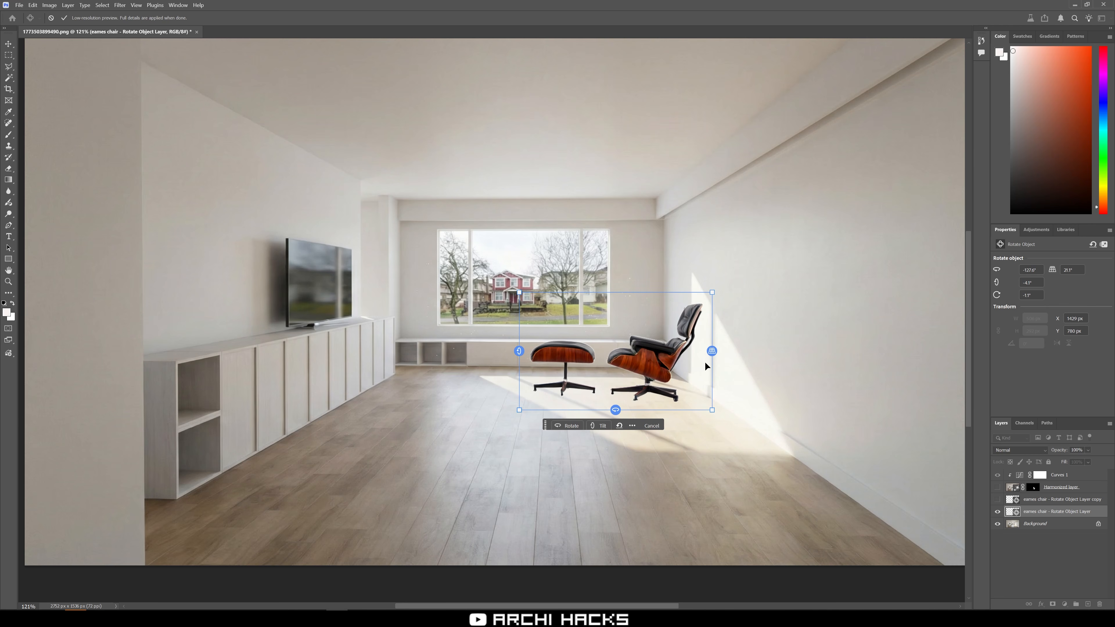
key("Return")
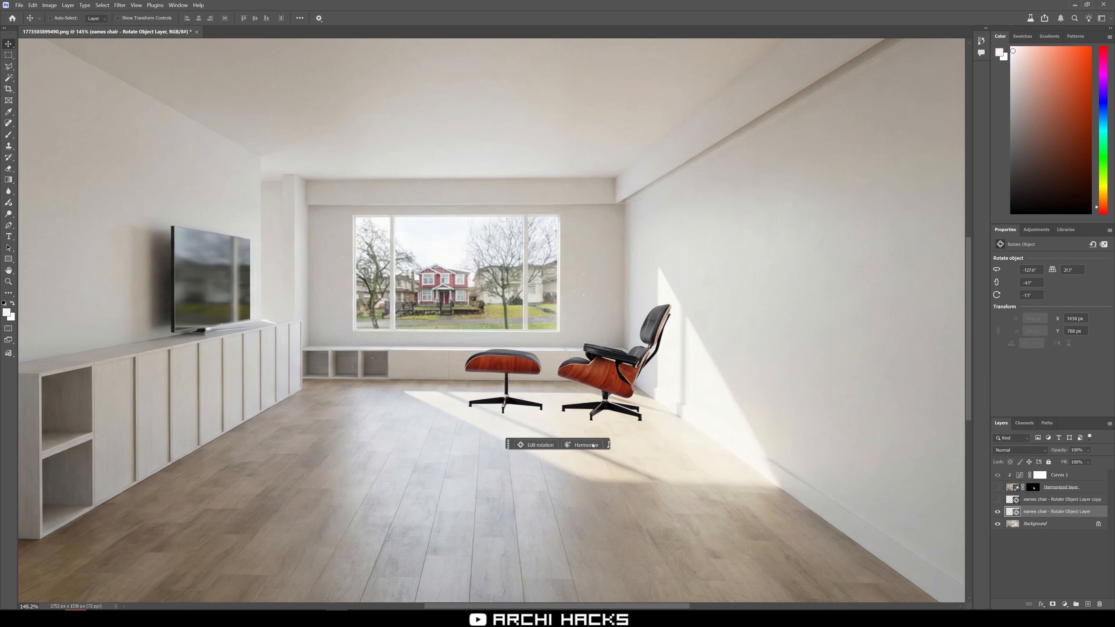
Harmonize the rotated chair with the room and compare its variations, choosing the second.
left_click(593, 445)
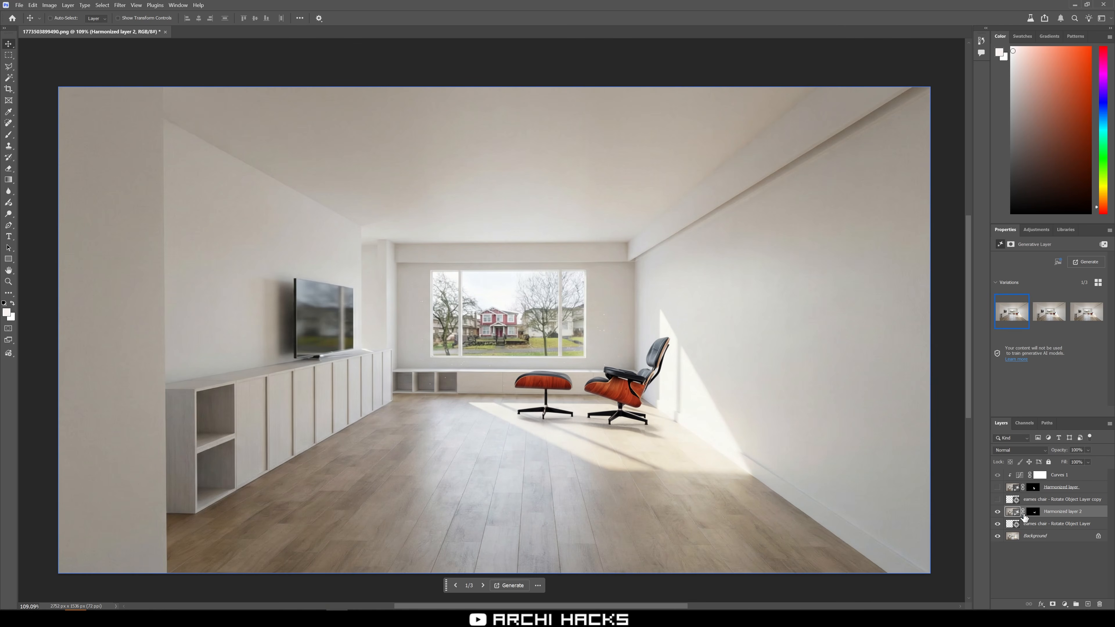
right_click(1014, 513)
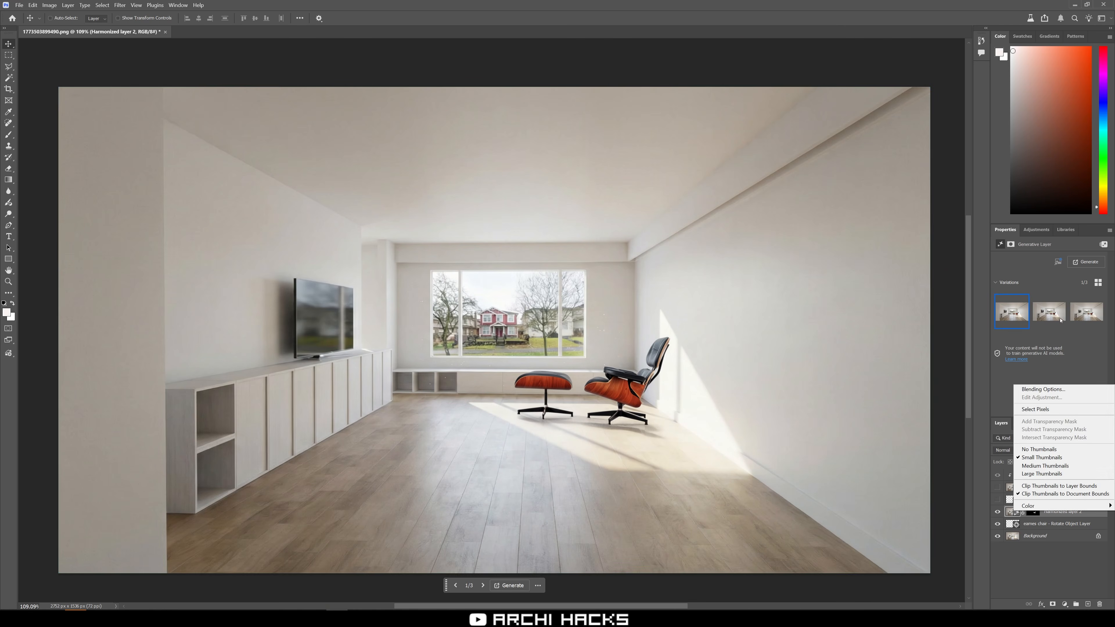
left_click(1080, 314)
left_click(1051, 314)
left_click(1086, 312)
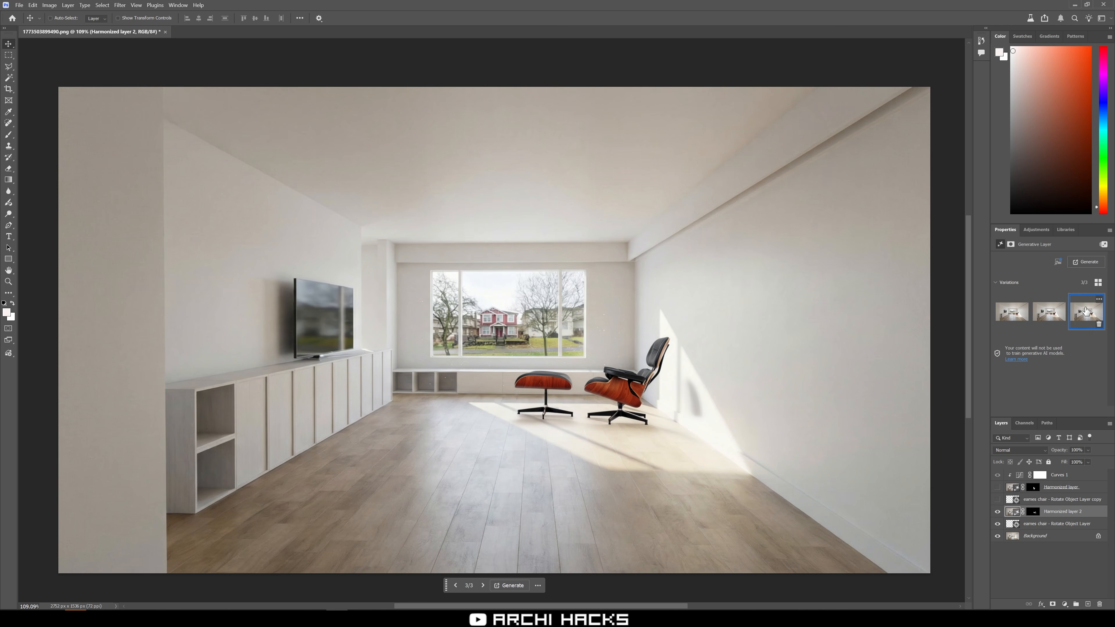
left_click(1046, 314)
left_click(1021, 315)
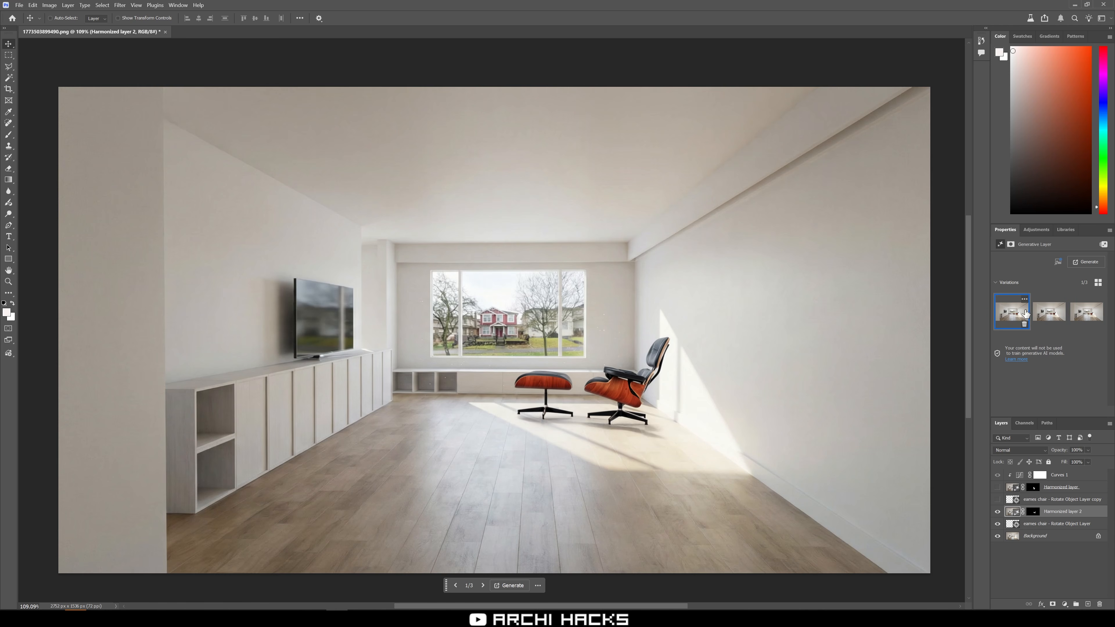
left_click(1051, 311)
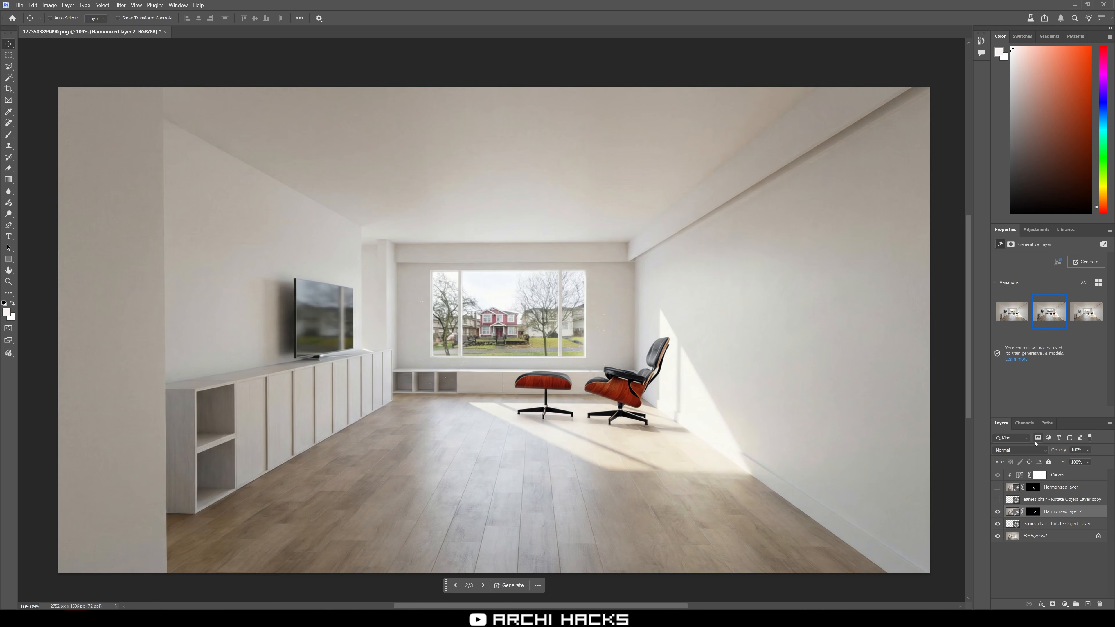
Rasterize the new harmonized chair layer.
right_click(1015, 517)
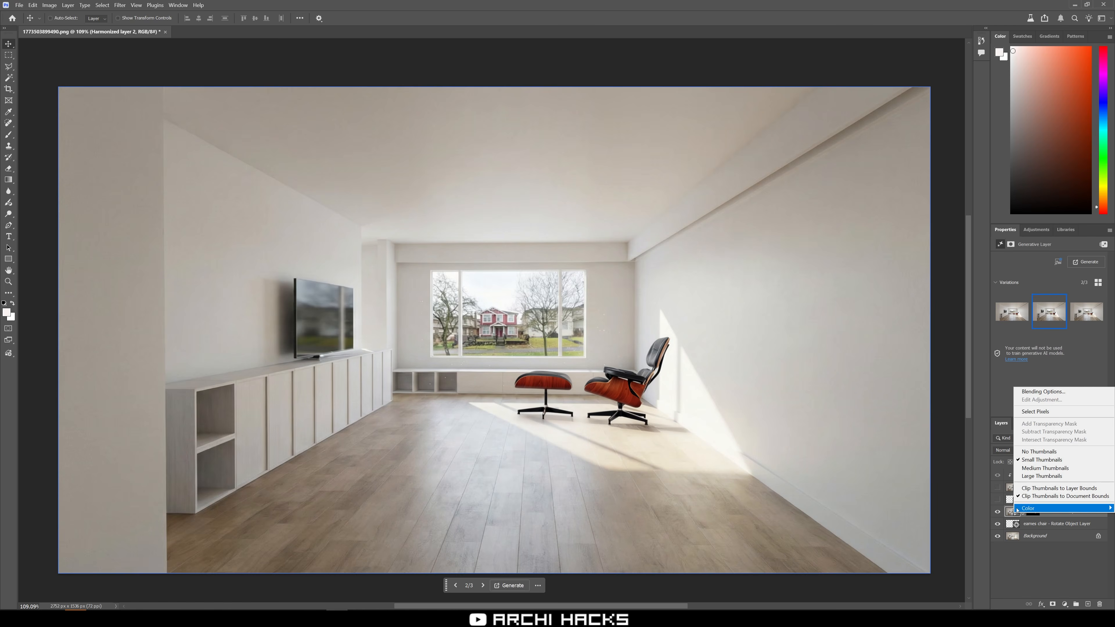
left_click(1080, 514)
right_click(1080, 514)
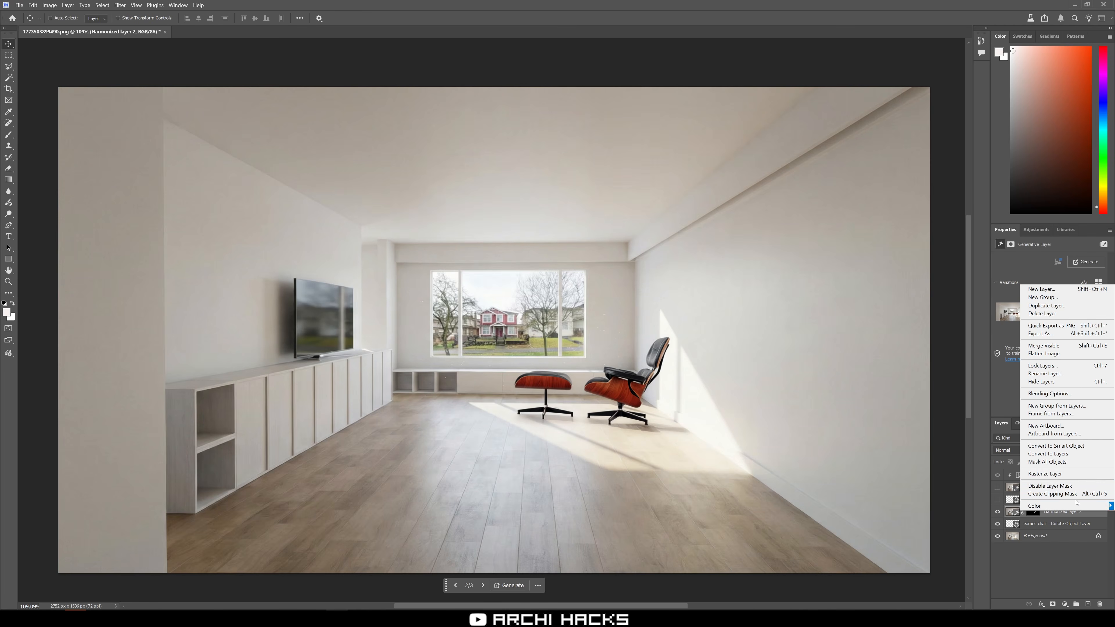
left_click(1058, 481)
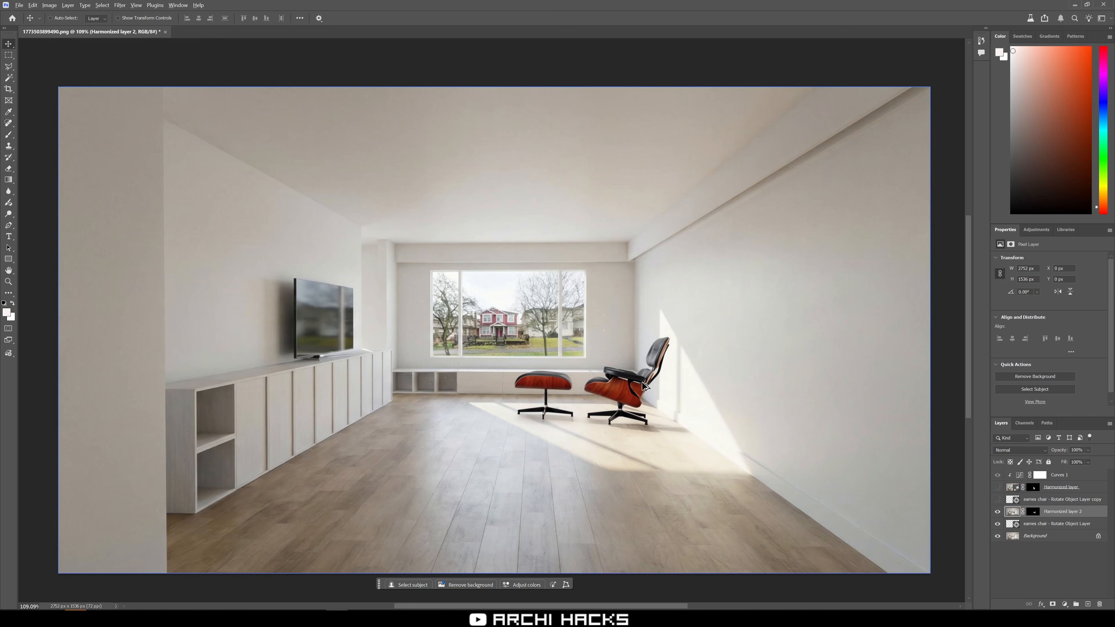
scroll(632, 389, "up", 5)
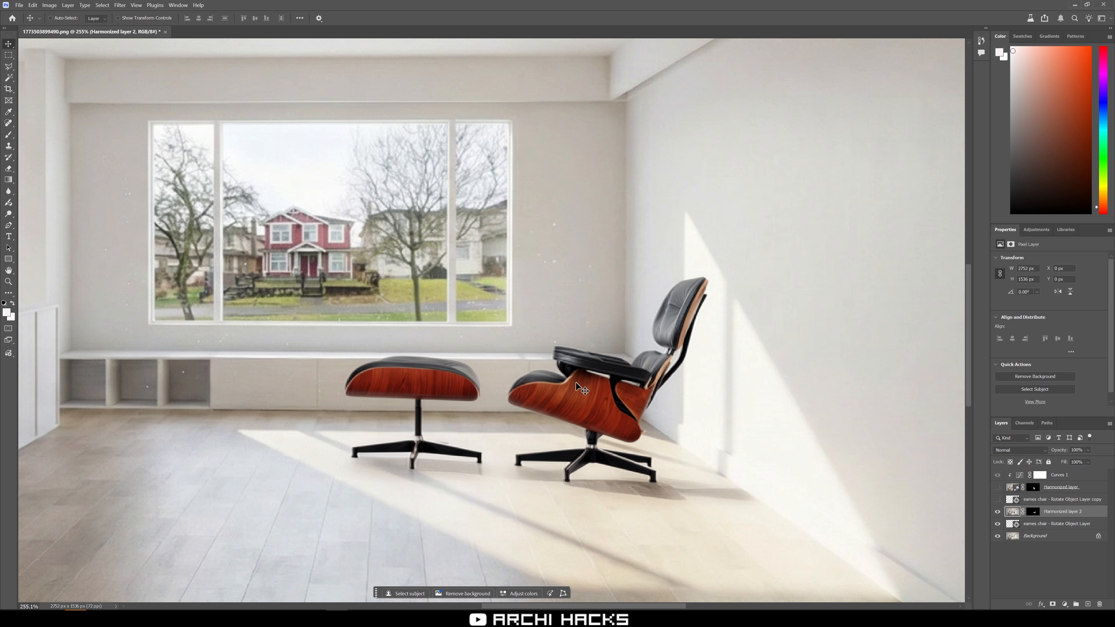
key("i")
key("shift+i")
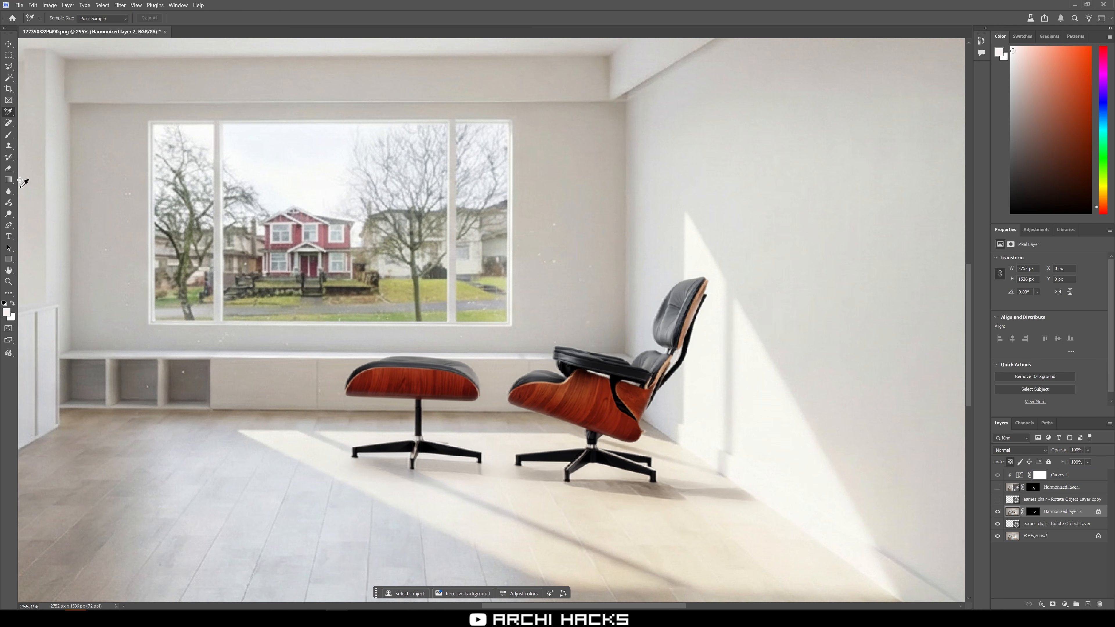
left_click(8, 214)
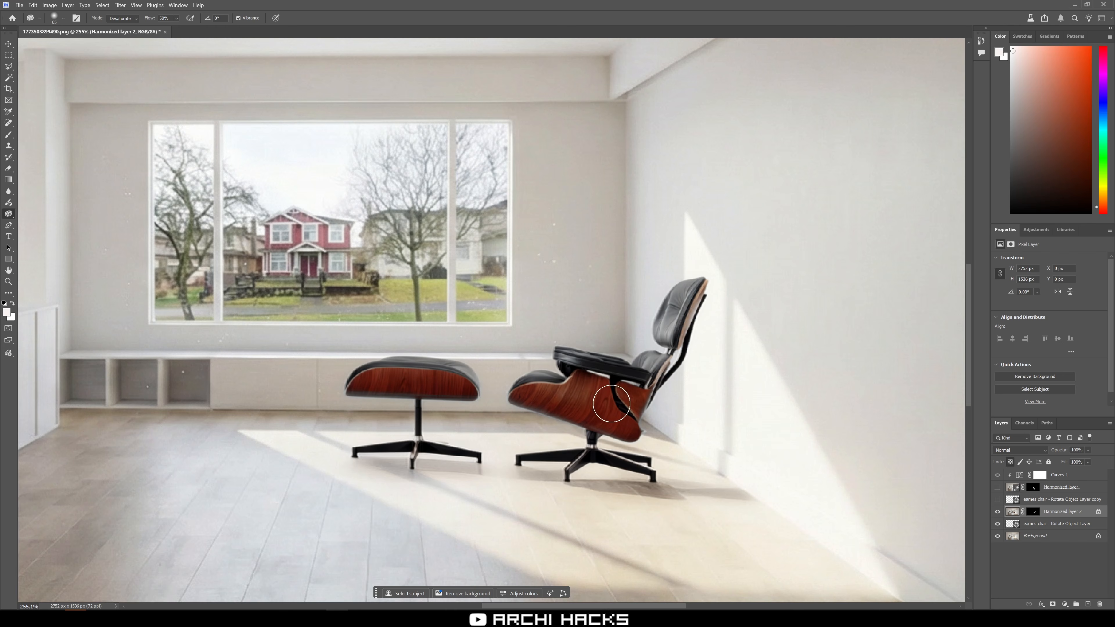
scroll(495, 375, "down", 4)
key("shift+o")
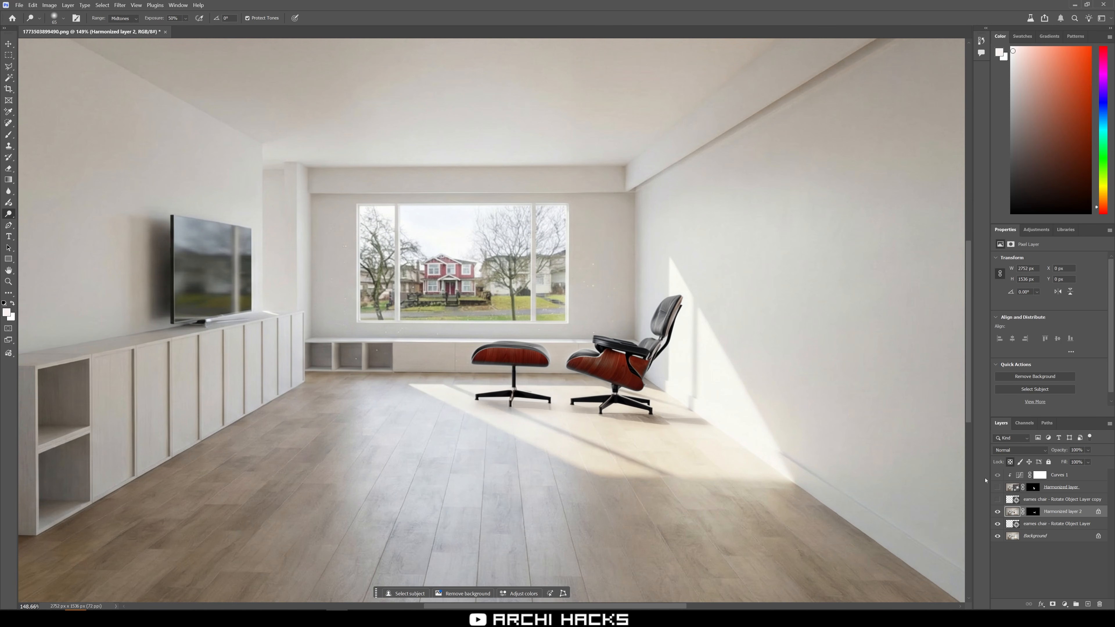
Lower the saturation of the harmonized chair layer with Hue/Saturation.
key("ctrl+u")
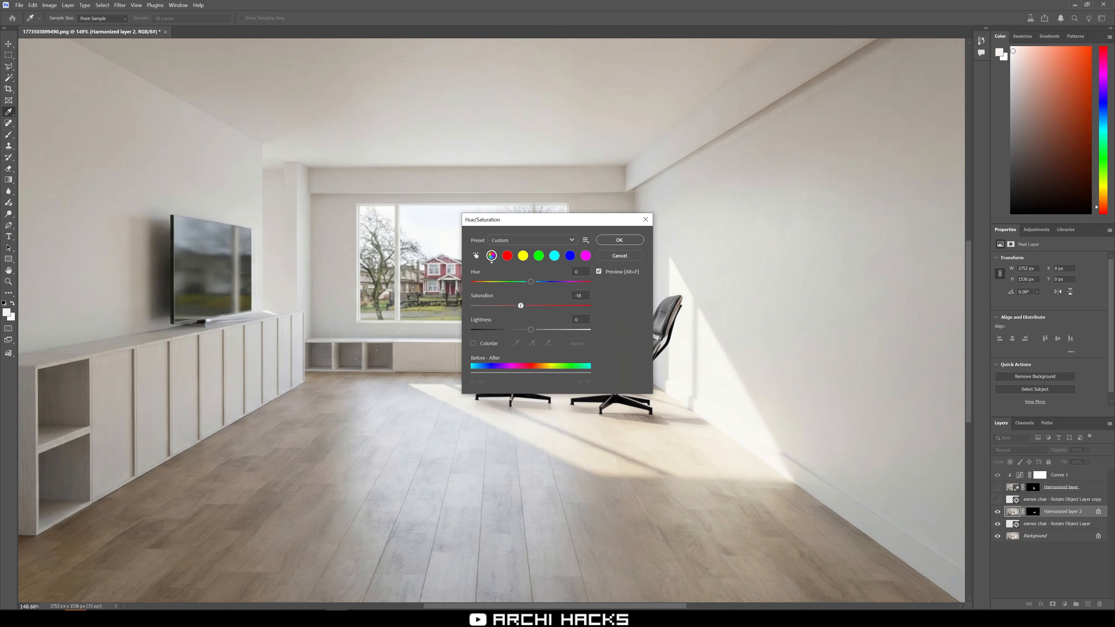
left_click_drag(520, 305, 517, 305)
left_click_drag(526, 219, 363, 210)
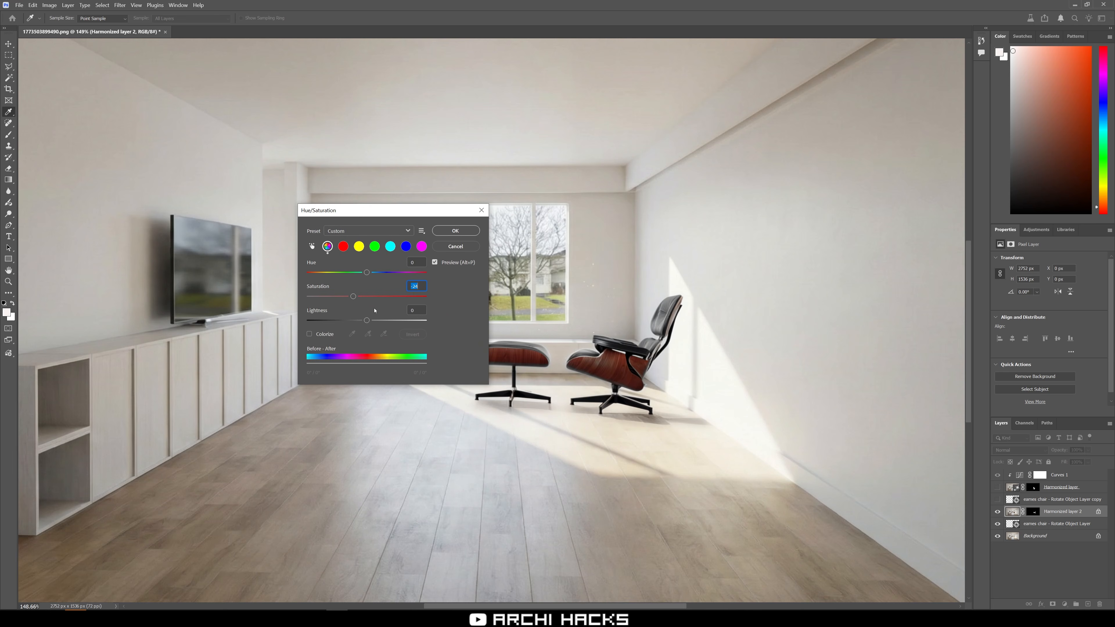
left_click_drag(353, 297, 373, 274)
left_click(457, 230)
Duplicate the Curves 1 adjustment layer and place the copy directly above Harmonized layer 2.
key("o")
scroll(754, 266, "down", 5)
scroll(776, 319, "up", 3)
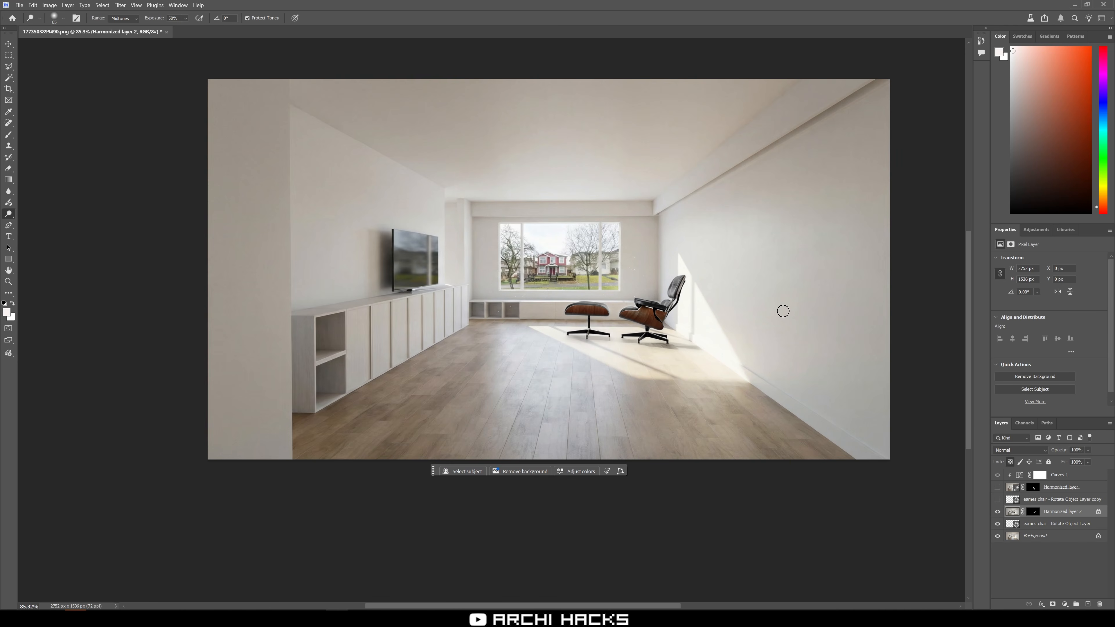
left_click(1066, 500)
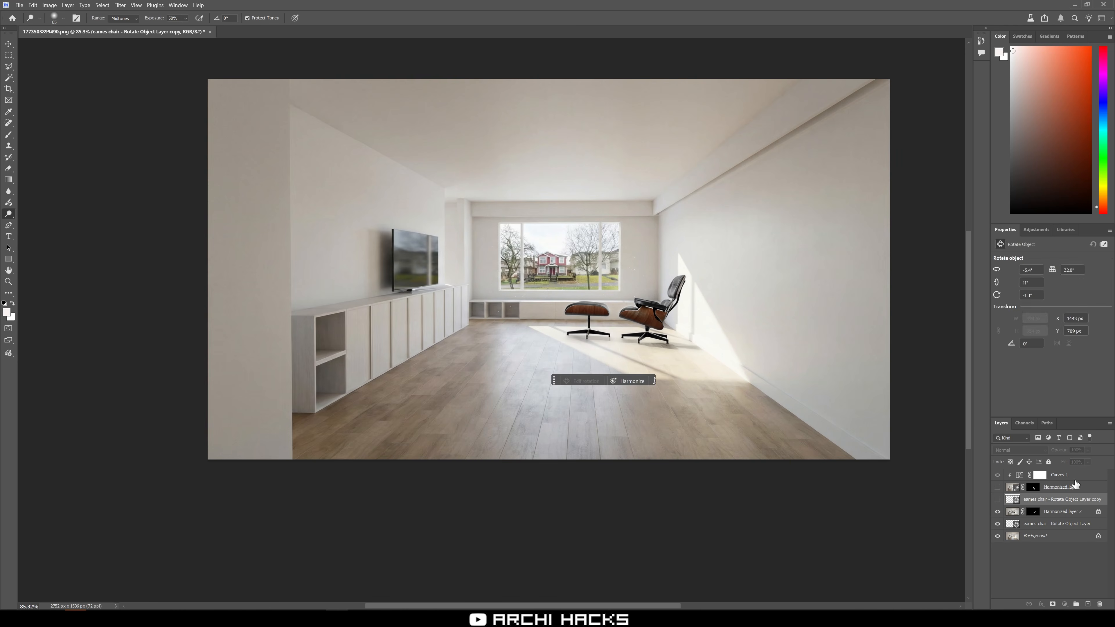
left_click(1076, 475)
left_click_drag(1076, 475, 1067, 509)
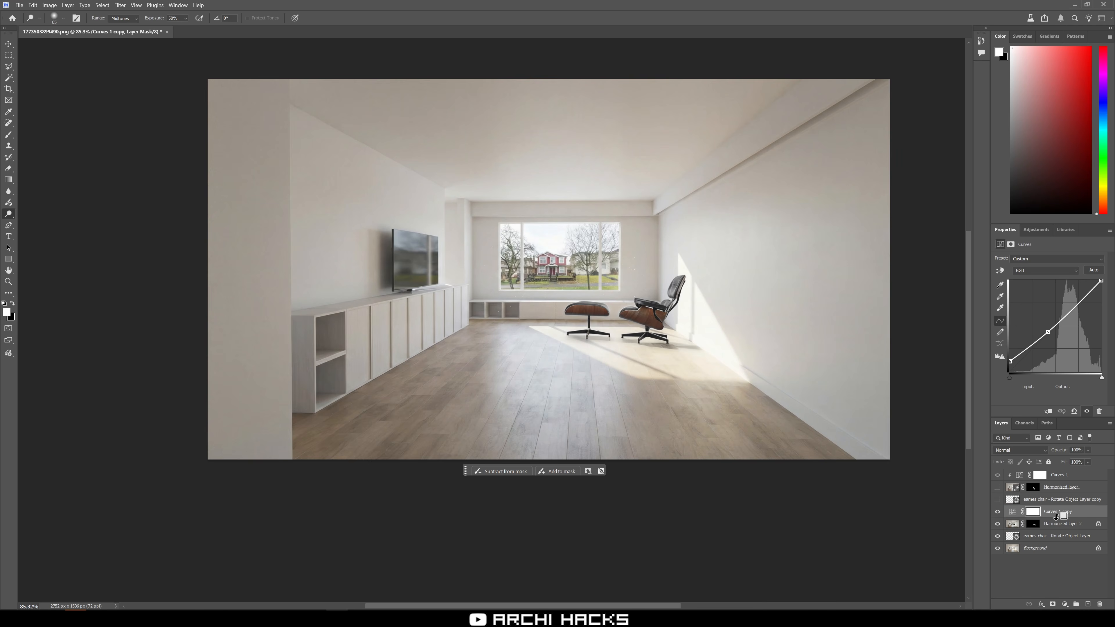
left_click(1067, 518, "alt")
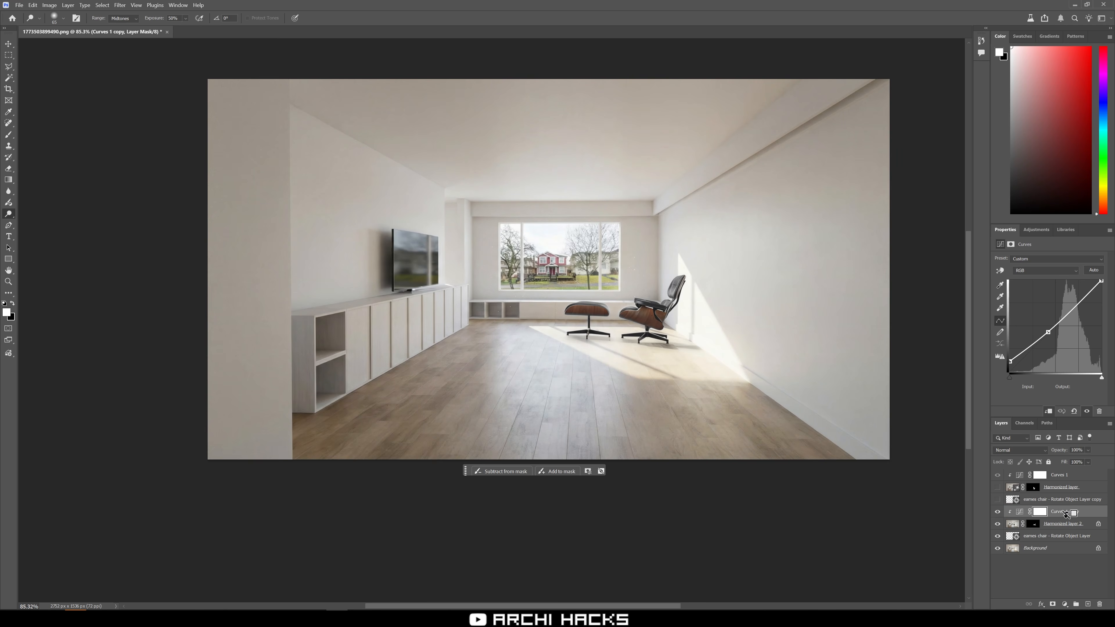
Clip Curves 1 copy to the harmonized chair layer and lift the curve's black point slightly.
left_click(1018, 513)
left_click_drag(1012, 363, 1002, 368)
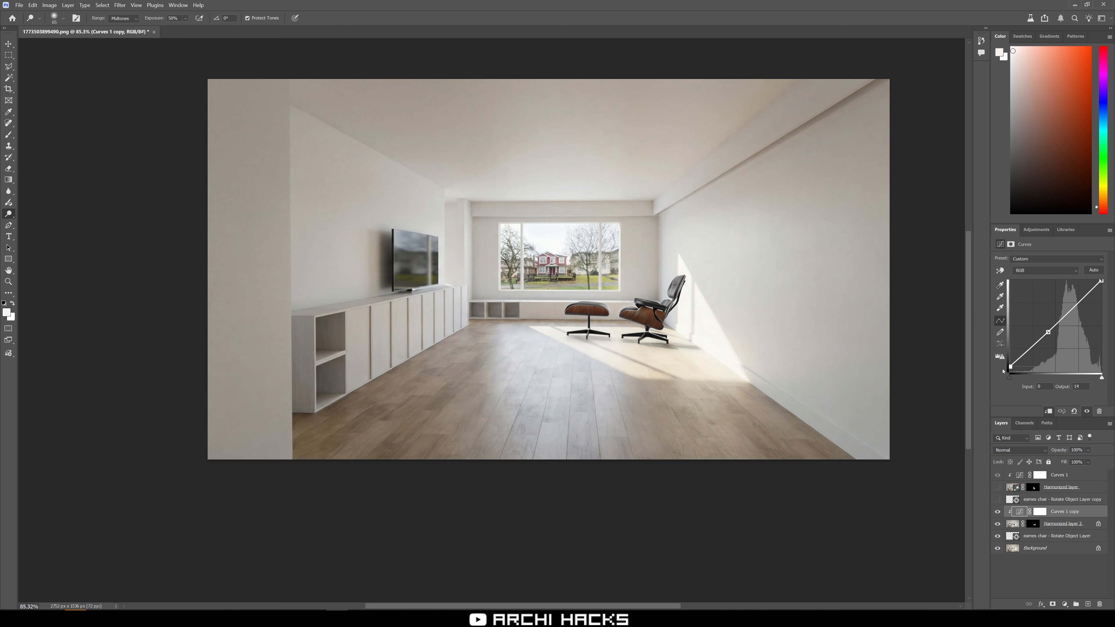
left_click(1055, 567)
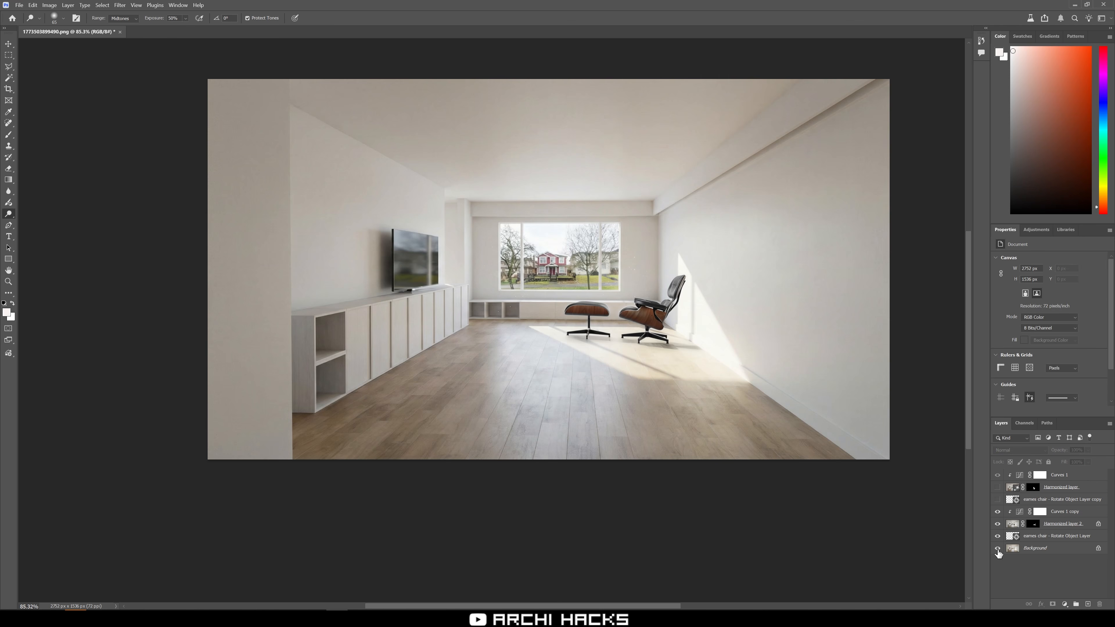
Fit the image on screen and toggle the Background layer's visibility off and on to compare.
key("ctrl+0")
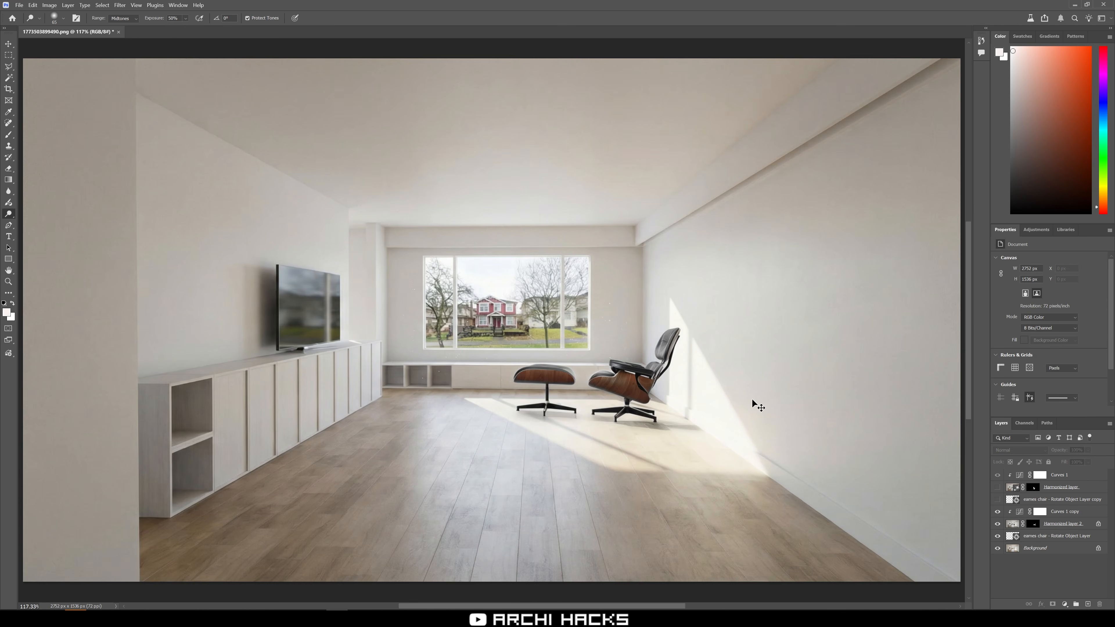
left_click(998, 548, "alt")
left_click(998, 548, "alt")
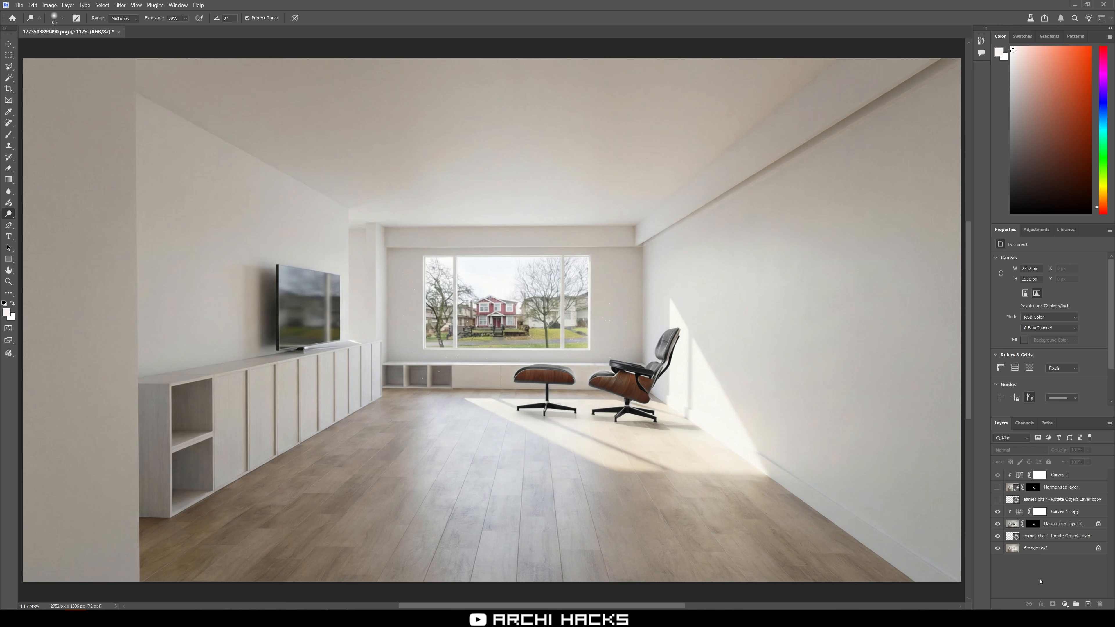